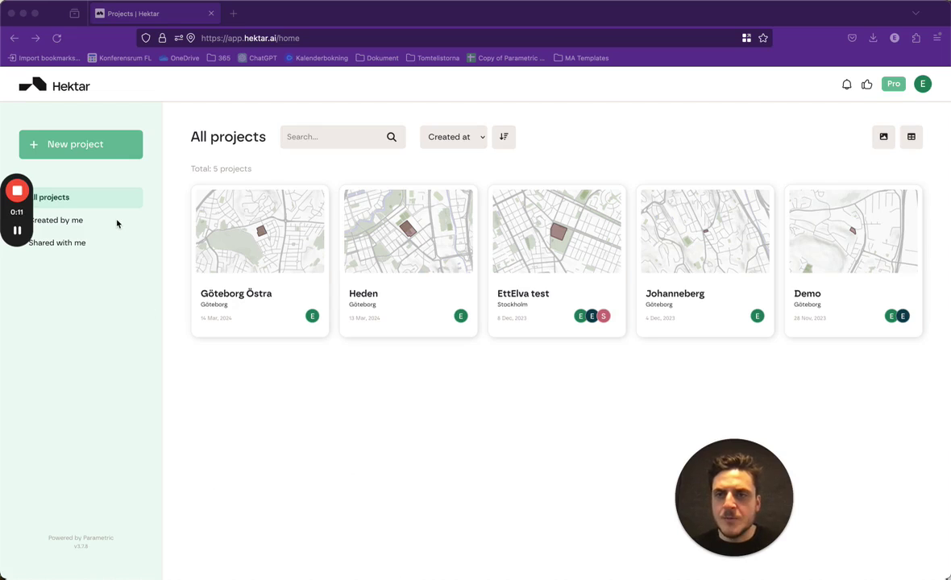
- Bring the browser window showing Hektar's All projects page into focus
left_click(183, 464)
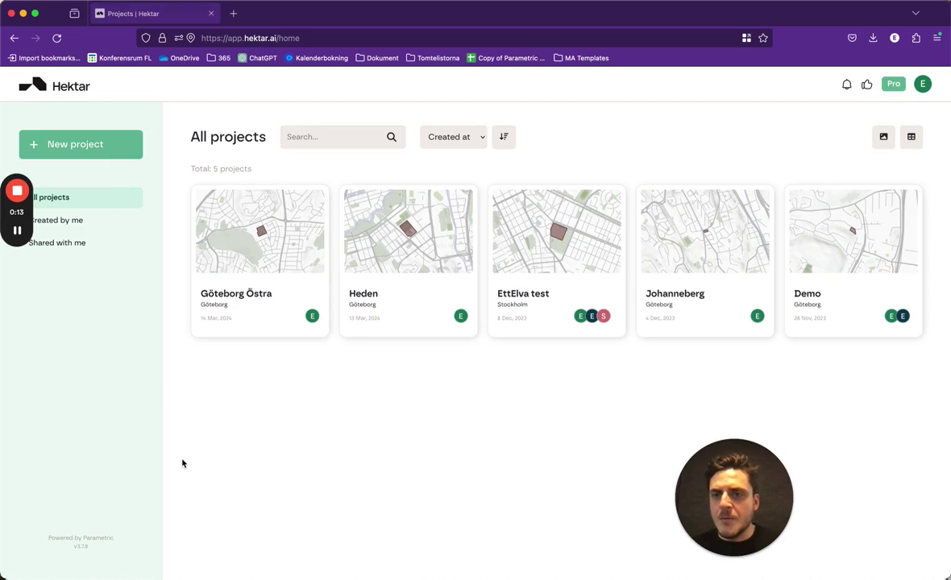
- Start a new project, allow location access, and pan and zoom the map to the Heden fields
left_click(76, 148)
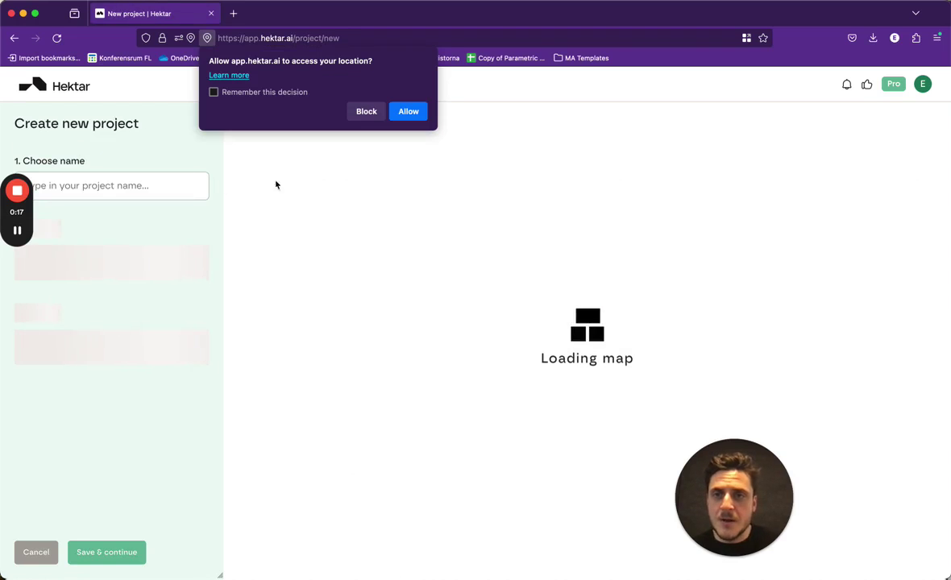
left_click(408, 111)
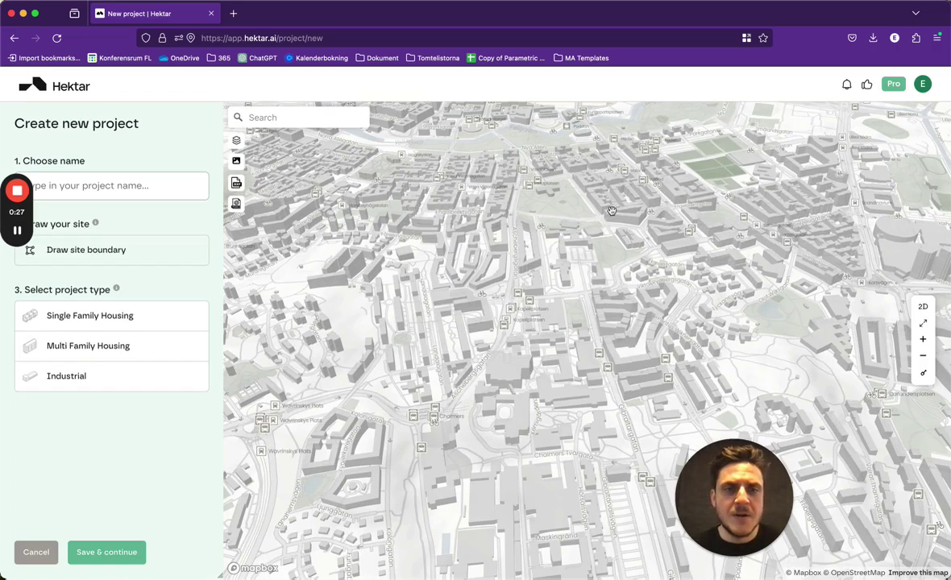
left_click_drag(613, 211, 493, 286)
scroll(492, 286, "down", 3)
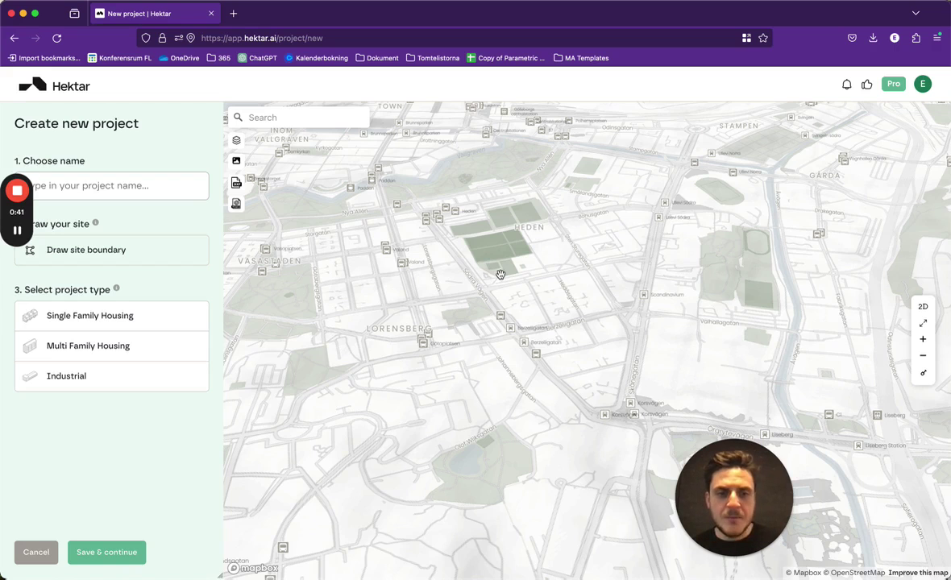
scroll(500, 274, "up", 5)
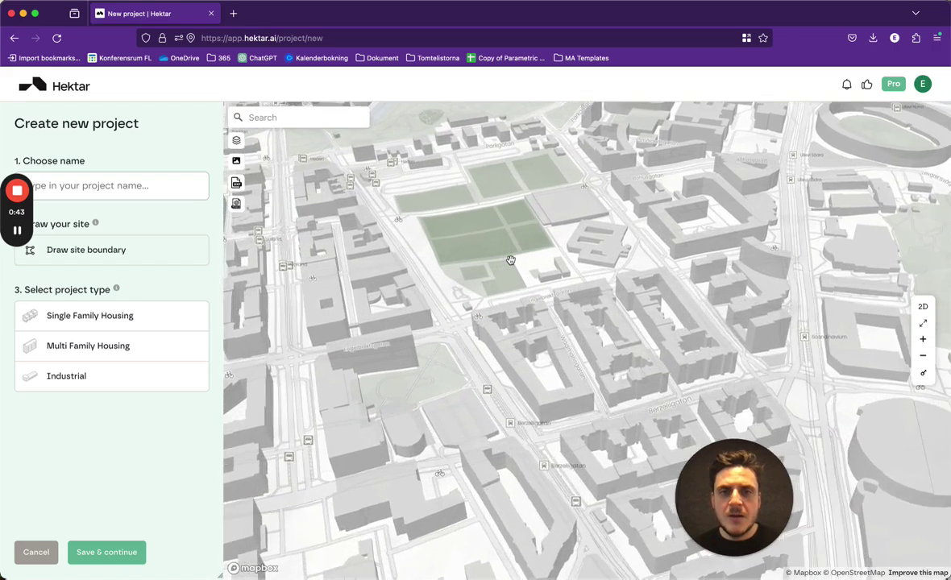
scroll(510, 267, "up", 5)
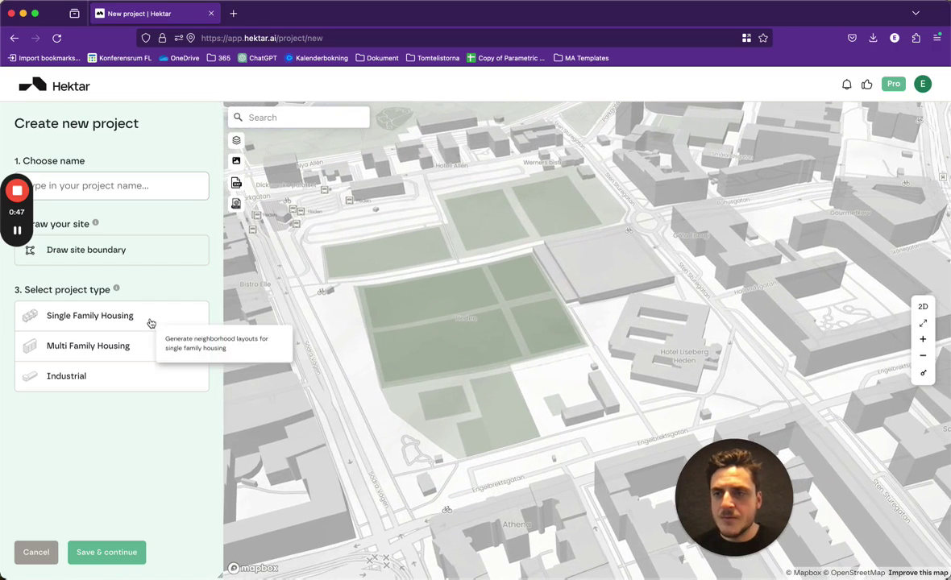
- Enter 'Hektar Introduction' as the project name
left_click(101, 188)
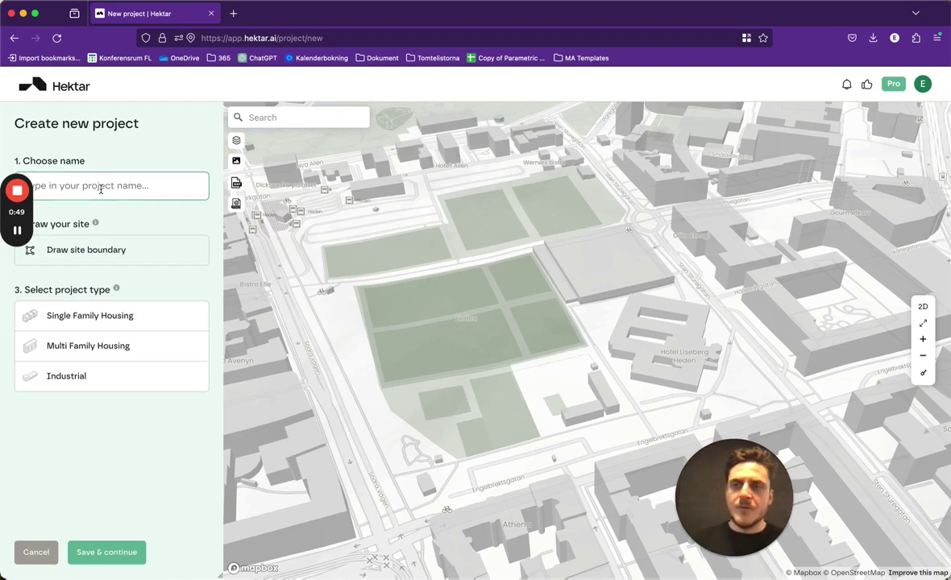
type("Hektar Introduction")
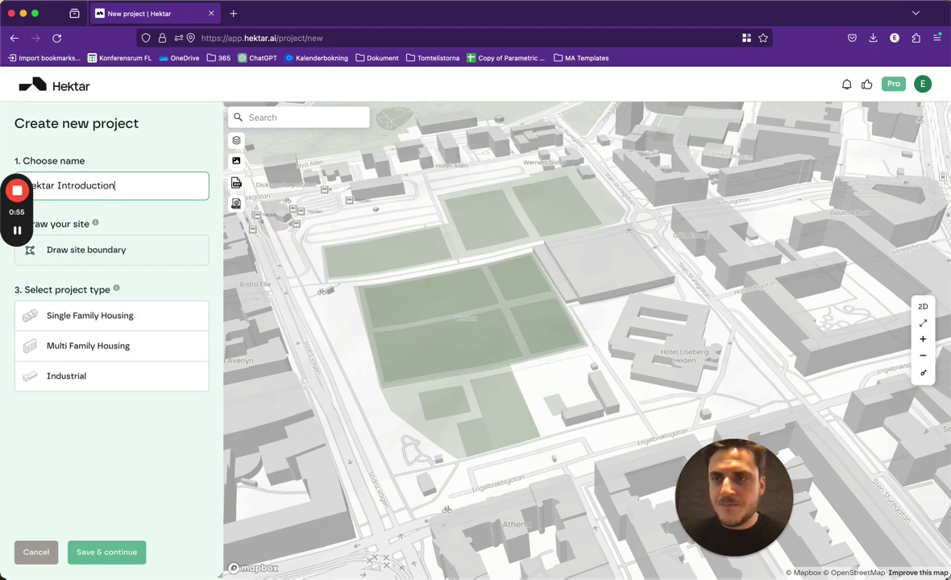
- Draw a six-sided site boundary around Heden with edges of 149, 152, 45, 66, 102 and 213 m
left_click(118, 252)
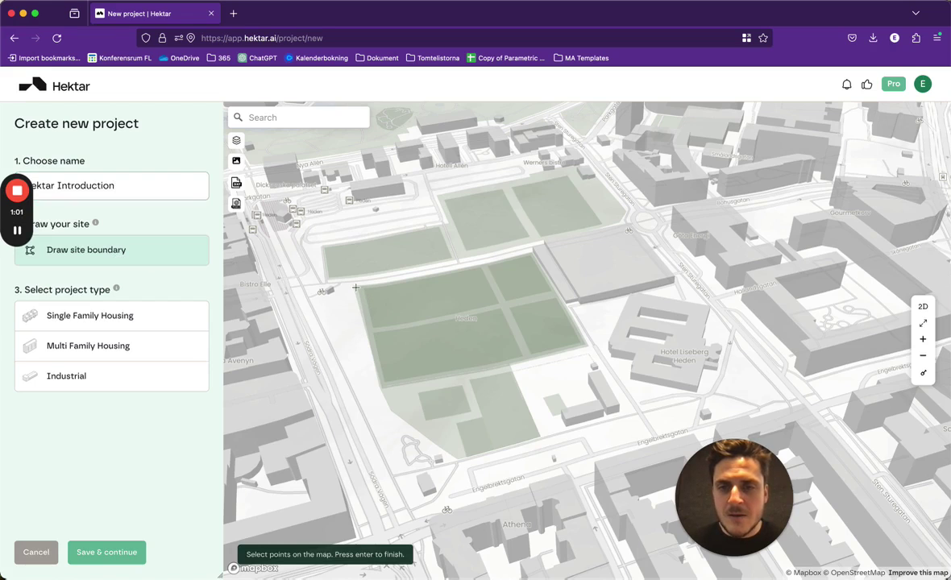
left_click(404, 471)
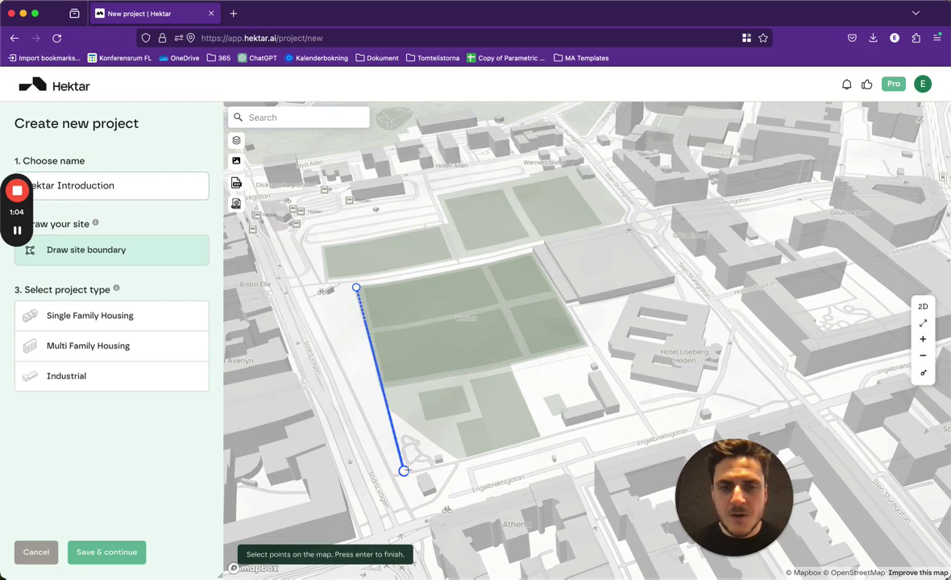
left_click(562, 432)
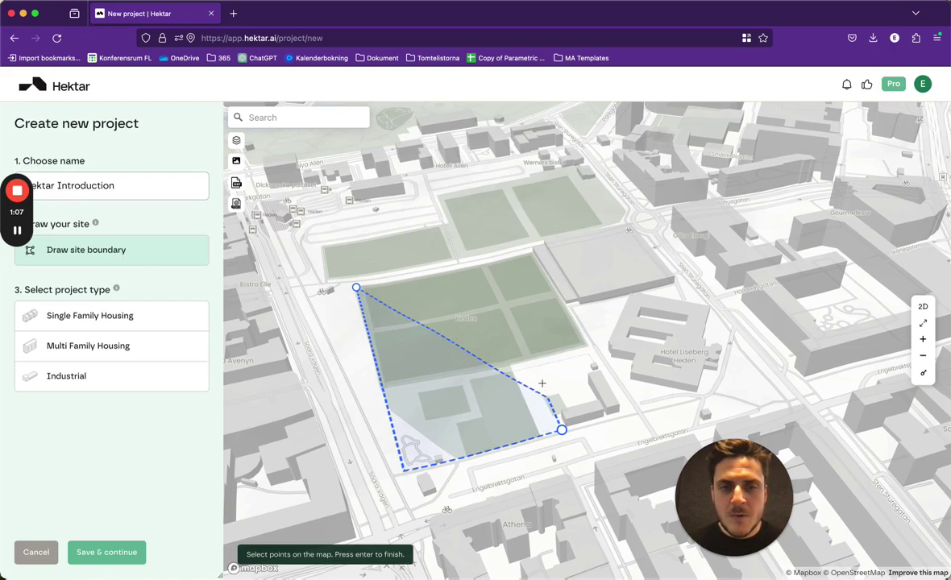
left_click(533, 370)
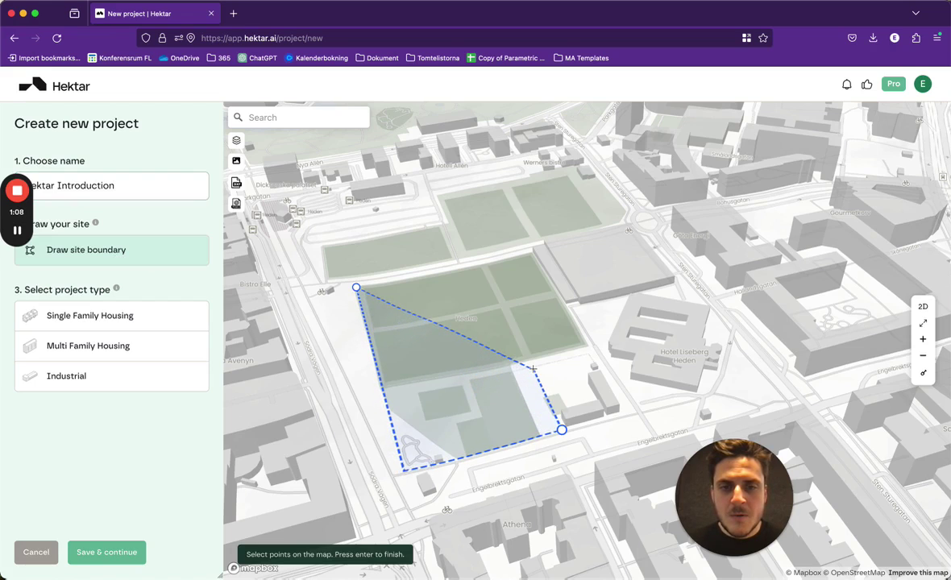
left_click(591, 356)
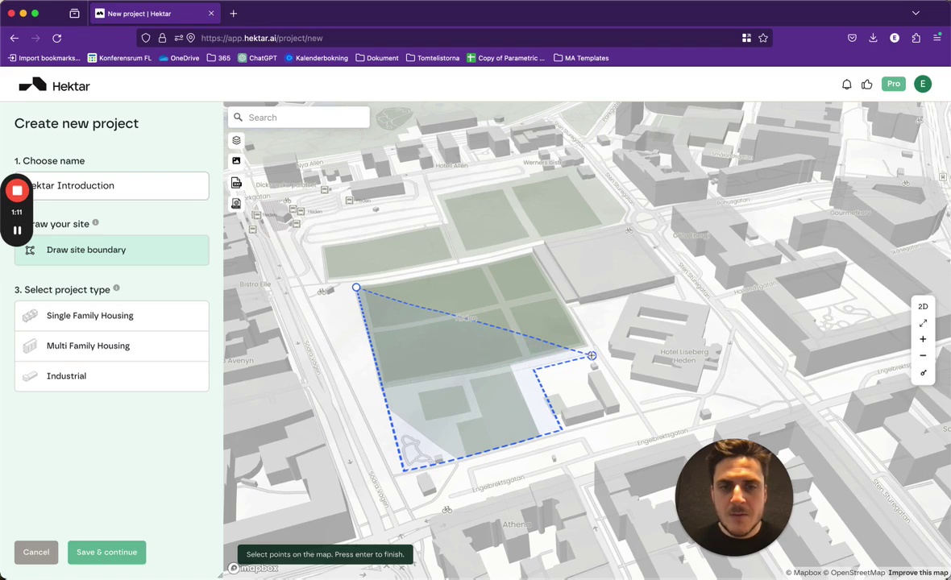
double_click(527, 253)
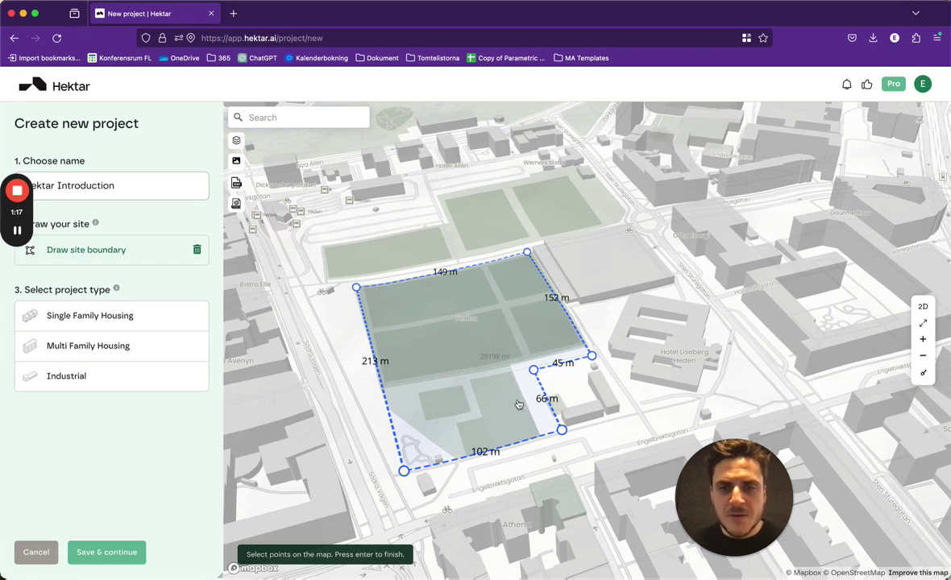
key("Return")
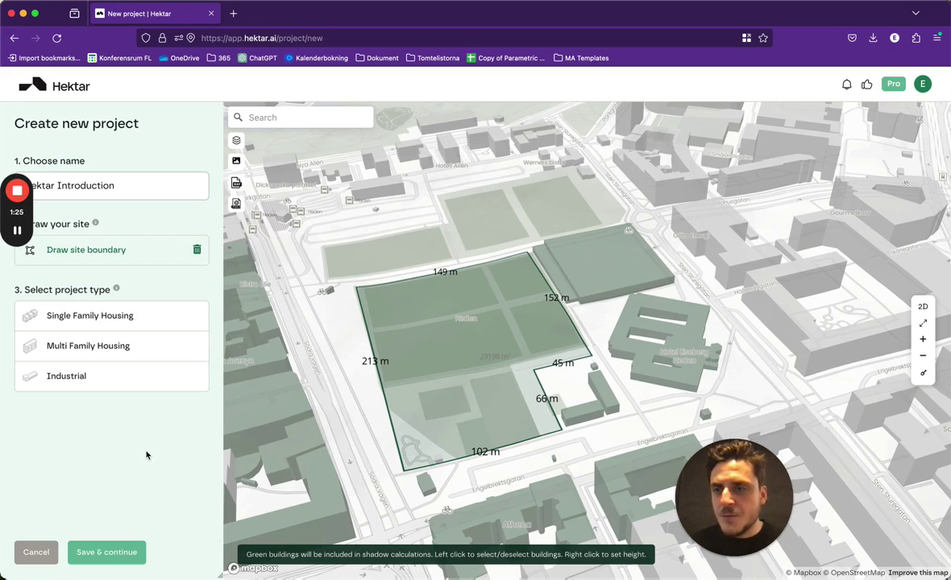
- Set the project type to Multi Family Housing and save the project
mouse_move(91, 347)
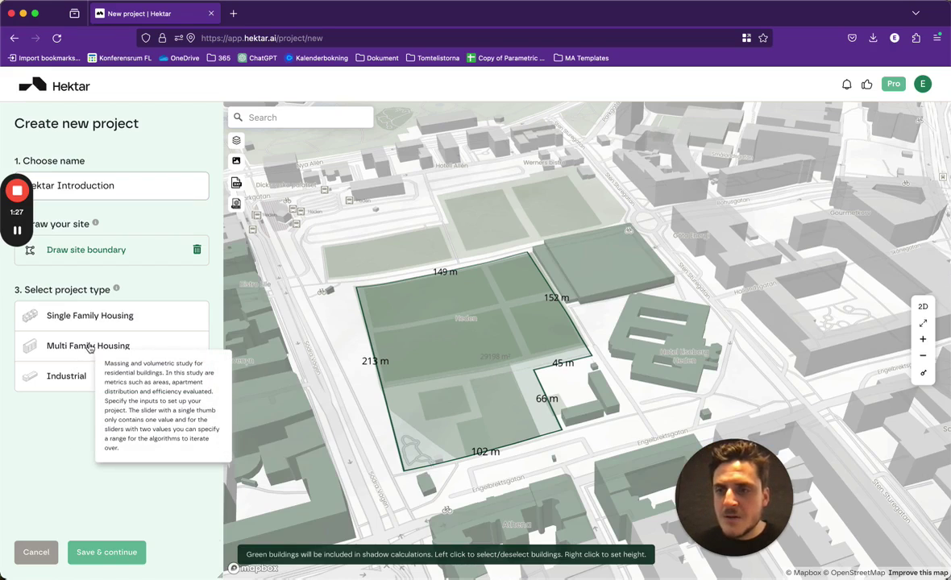
left_click(90, 346)
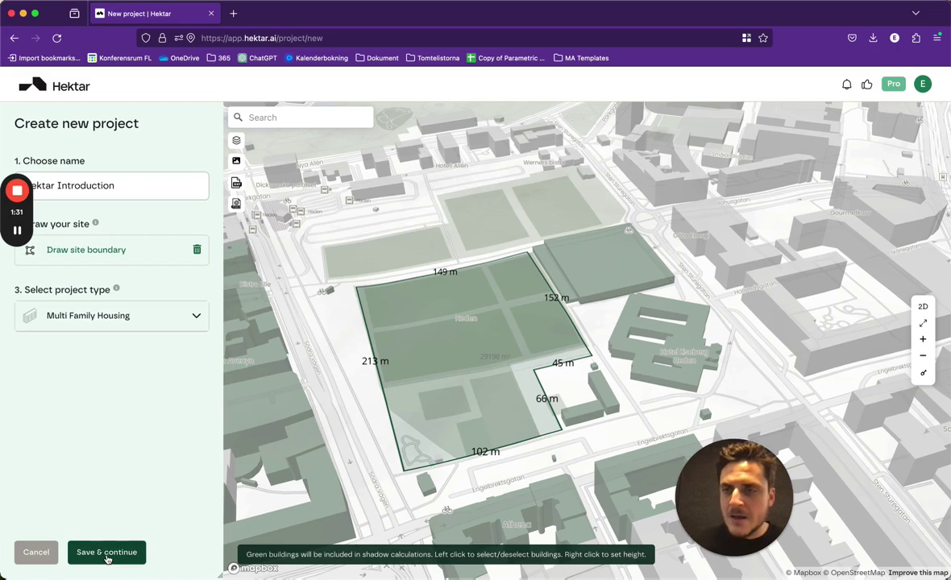
left_click(107, 554)
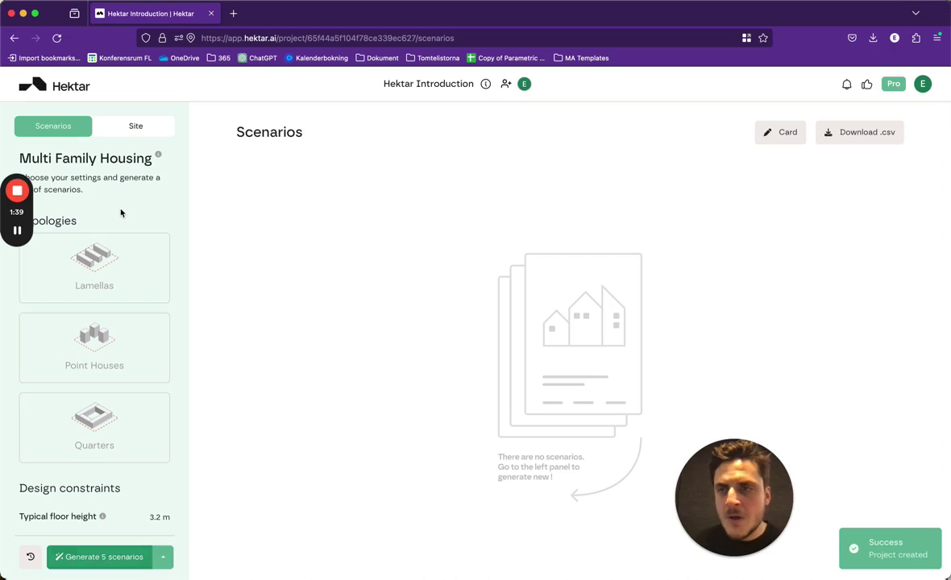
- Choose the Quarters typology for the scenarios
scroll(121, 212, "down", 1)
scroll(121, 213, "up", 2)
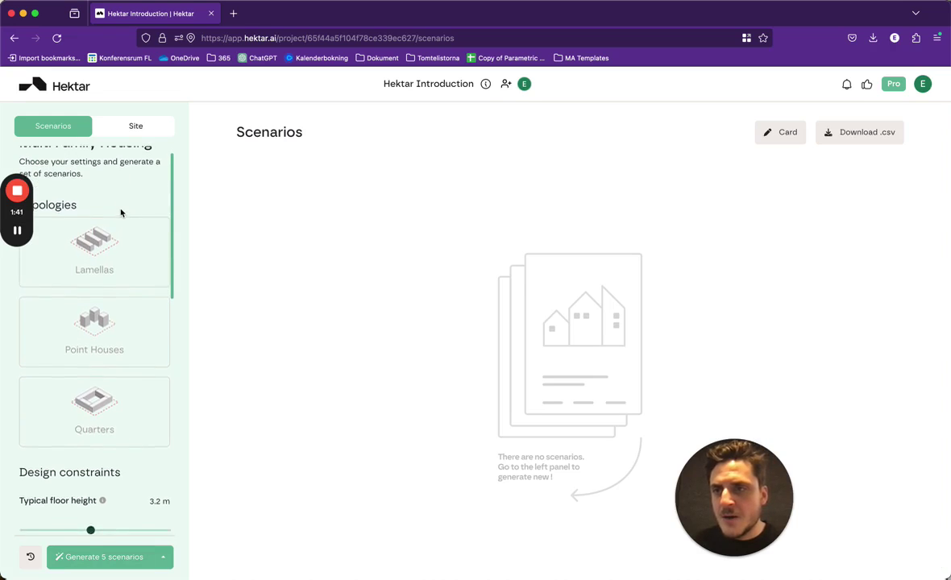
scroll(121, 213, "down", 3)
scroll(120, 219, "down", 1)
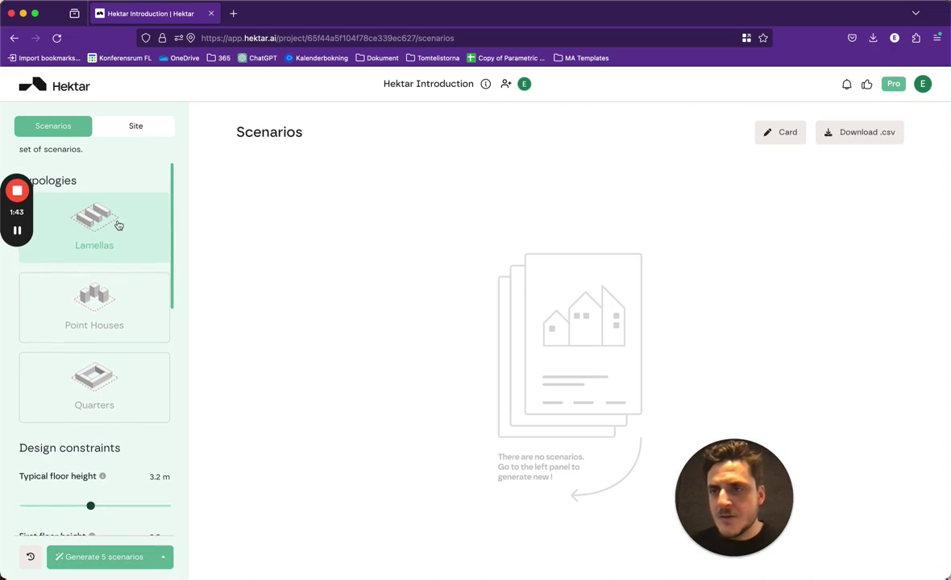
scroll(108, 224, "down", 1)
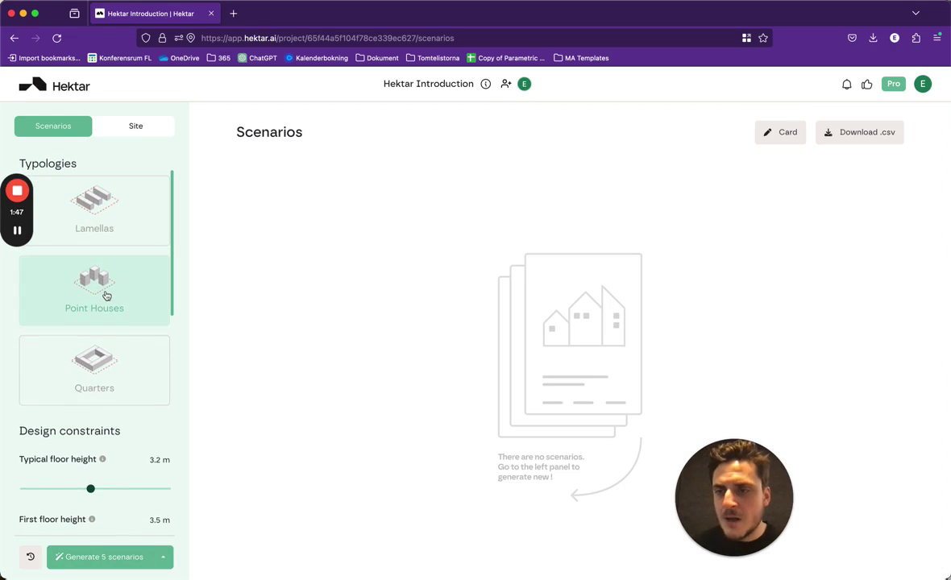
scroll(100, 367, "down", 3)
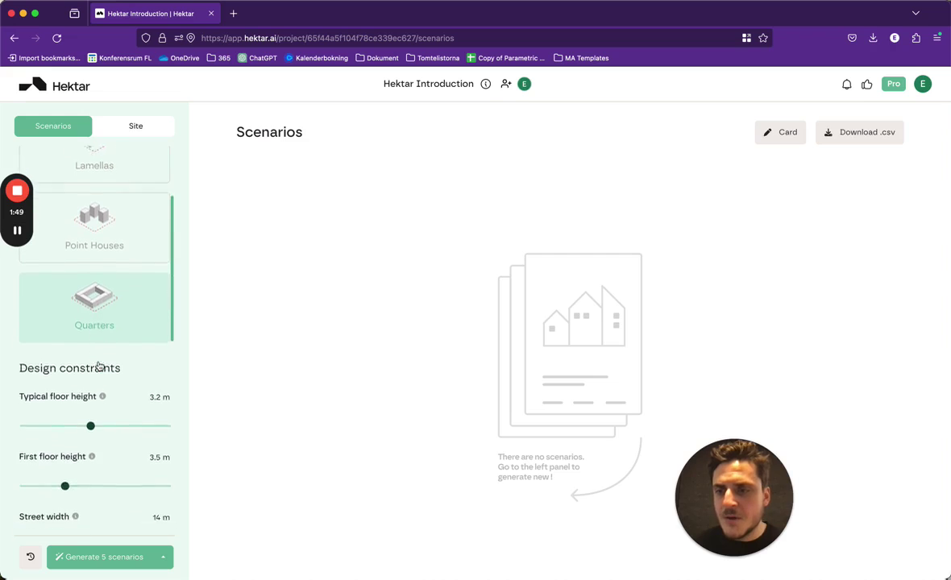
scroll(100, 366, "up", 1)
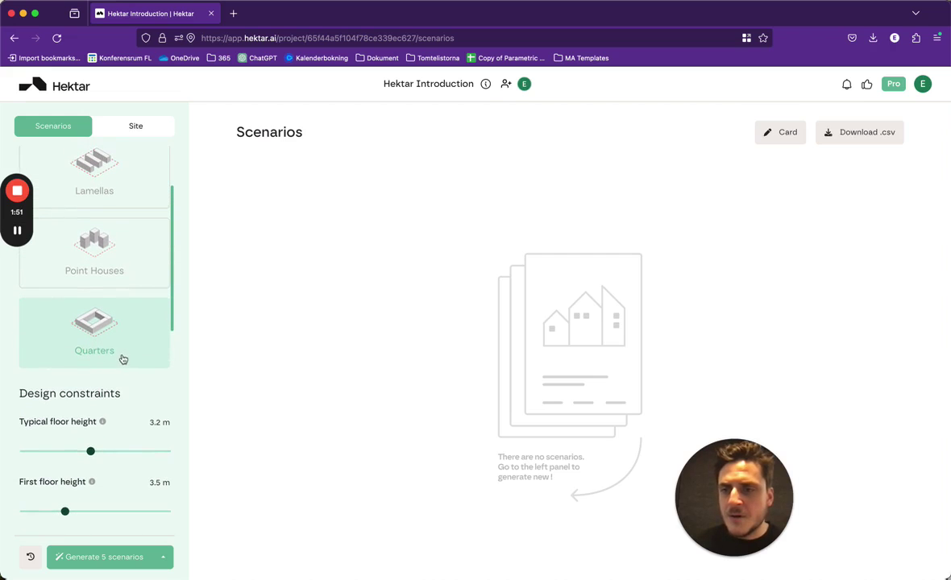
left_click(98, 339)
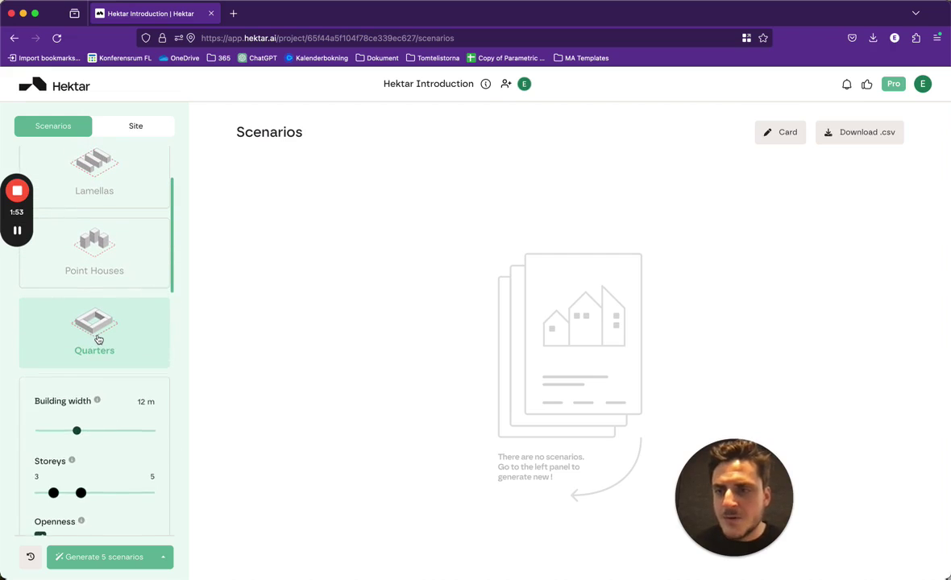
- Raise the maximum storeys from 5 to 6 for a 3–6 storey range
scroll(99, 340, "down", 3)
scroll(98, 340, "down", 1)
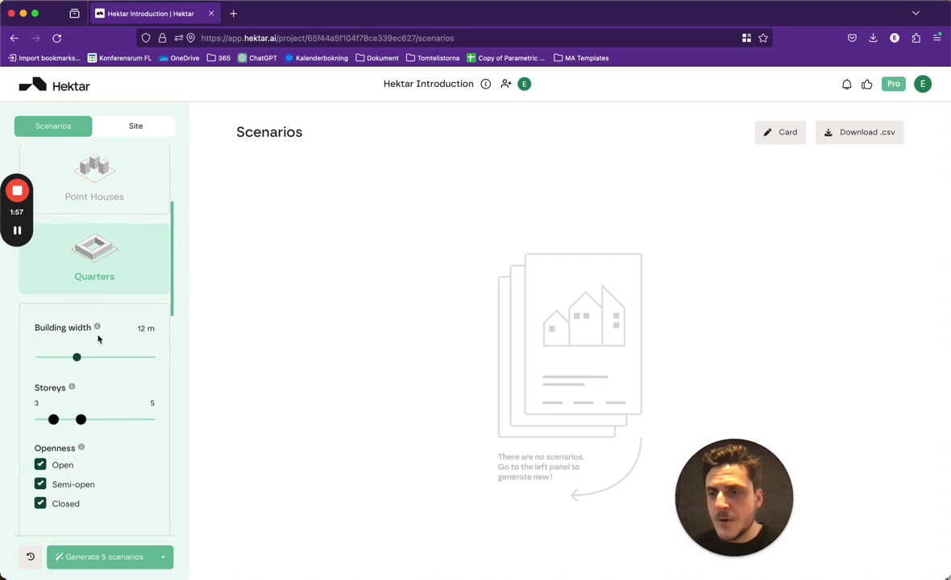
scroll(98, 339, "down", 1)
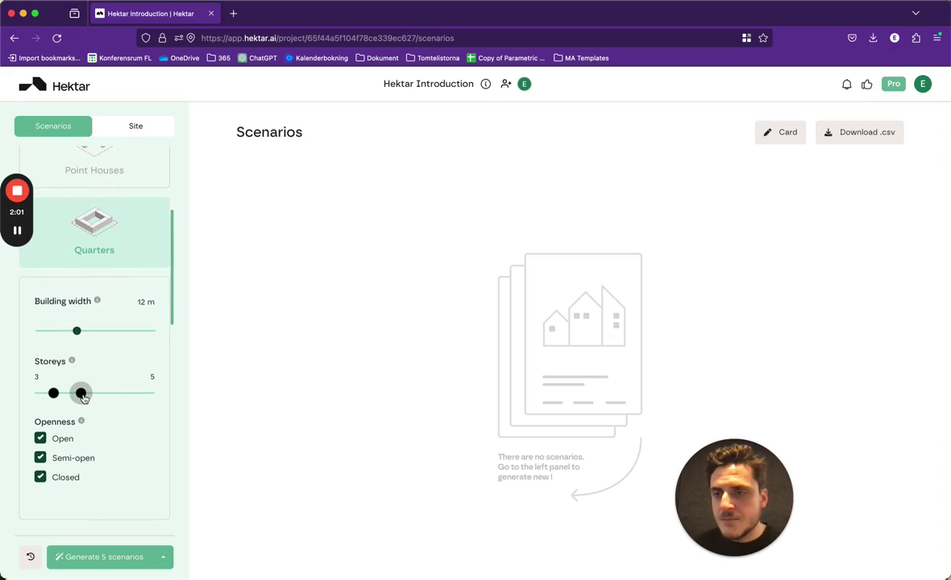
left_click_drag(86, 399, 91, 399)
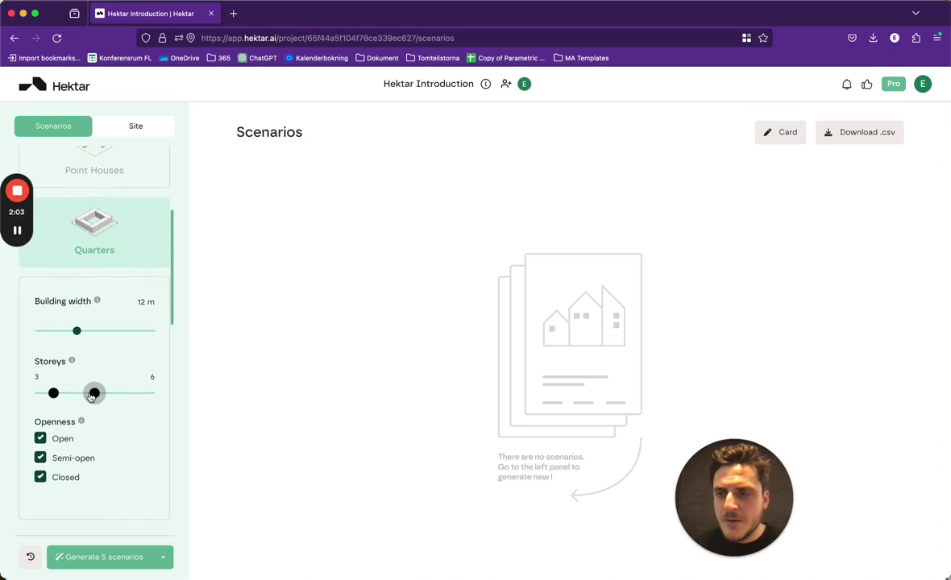
- Exclude Closed and Open quarter layouts so only Semi-open blocks remain
scroll(94, 393, "down", 2)
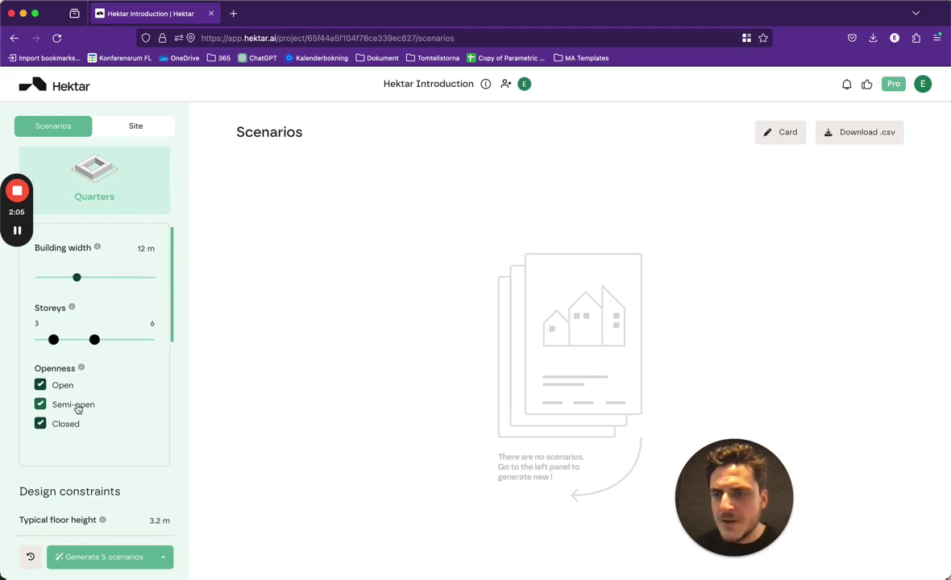
left_click(41, 425)
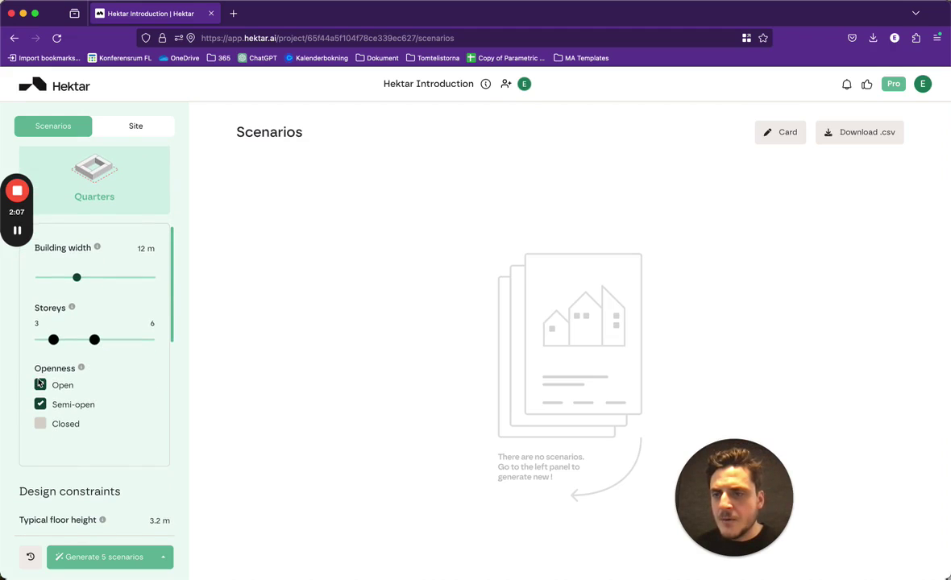
left_click(41, 385)
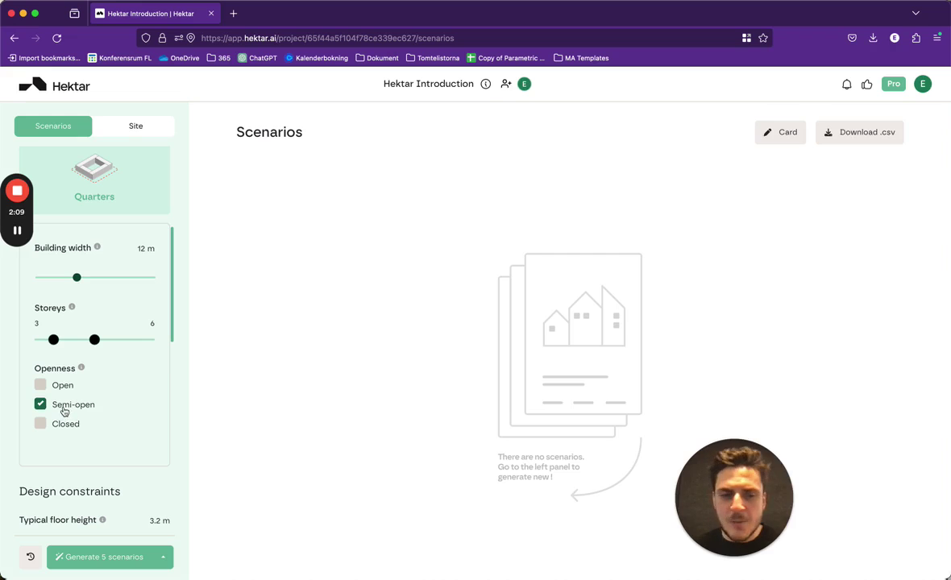
left_click(74, 385)
left_click(76, 383)
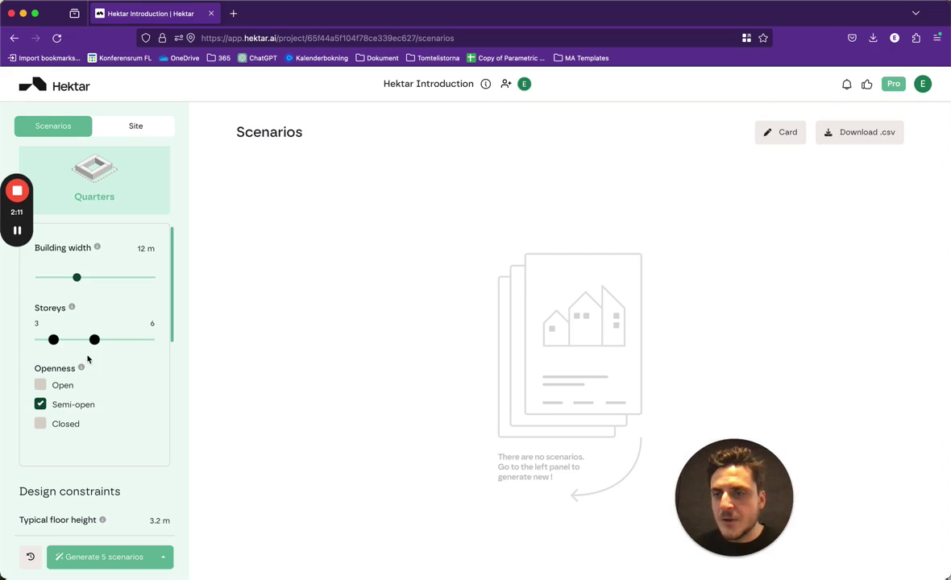
mouse_move(82, 371)
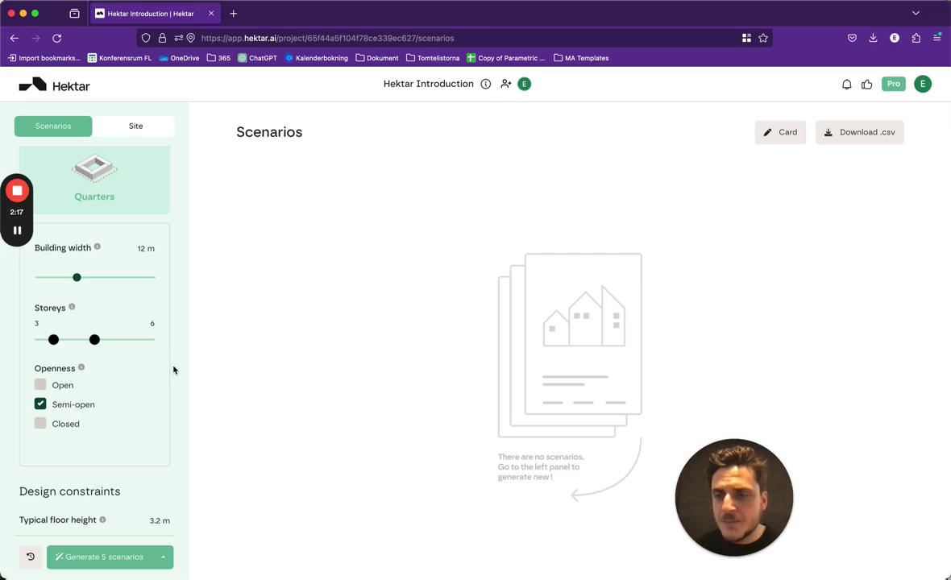
- Set the boundary offset to 0.5 m
scroll(146, 378, "down", 5)
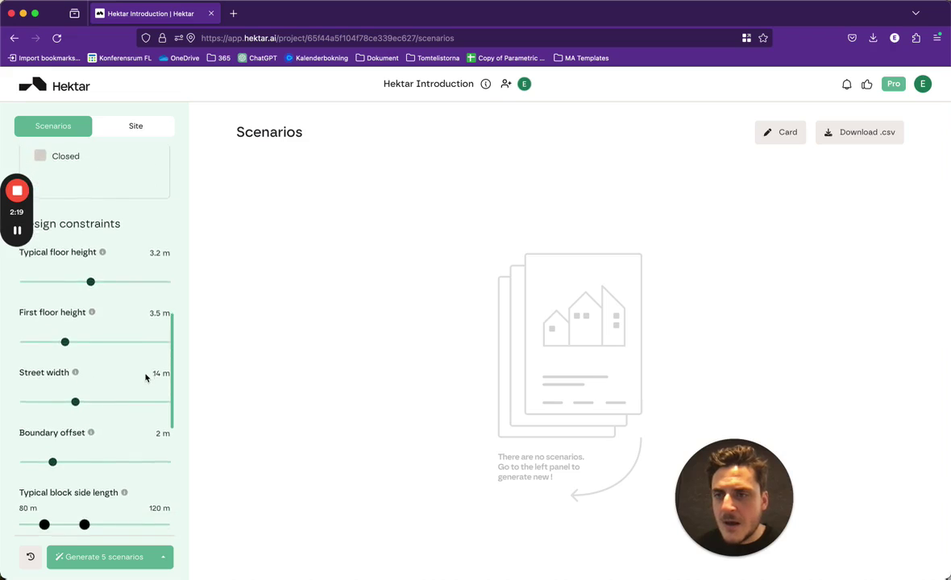
scroll(146, 378, "down", 1)
scroll(146, 378, "up", 1)
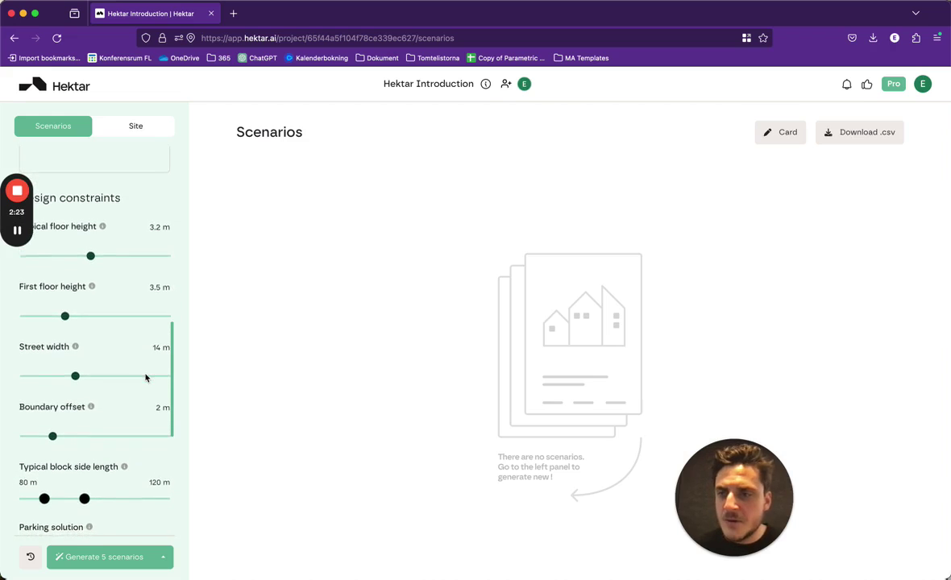
scroll(146, 379, "up", 1)
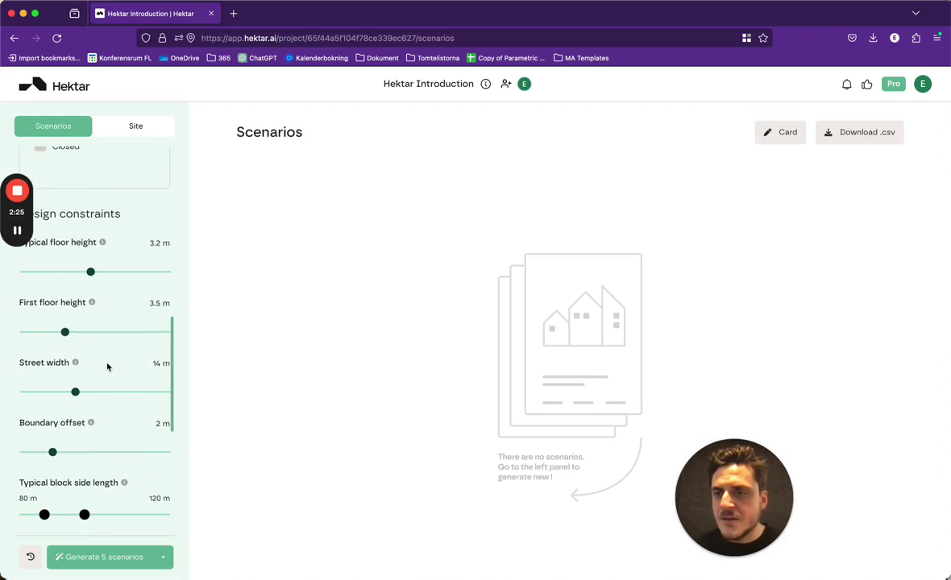
scroll(107, 367, "down", 3)
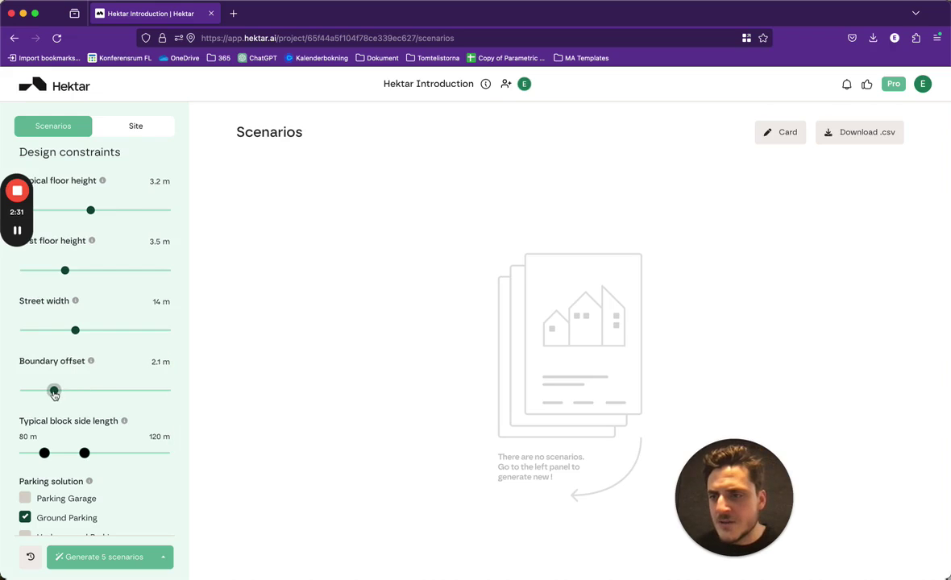
left_click_drag(54, 391, 7, 394)
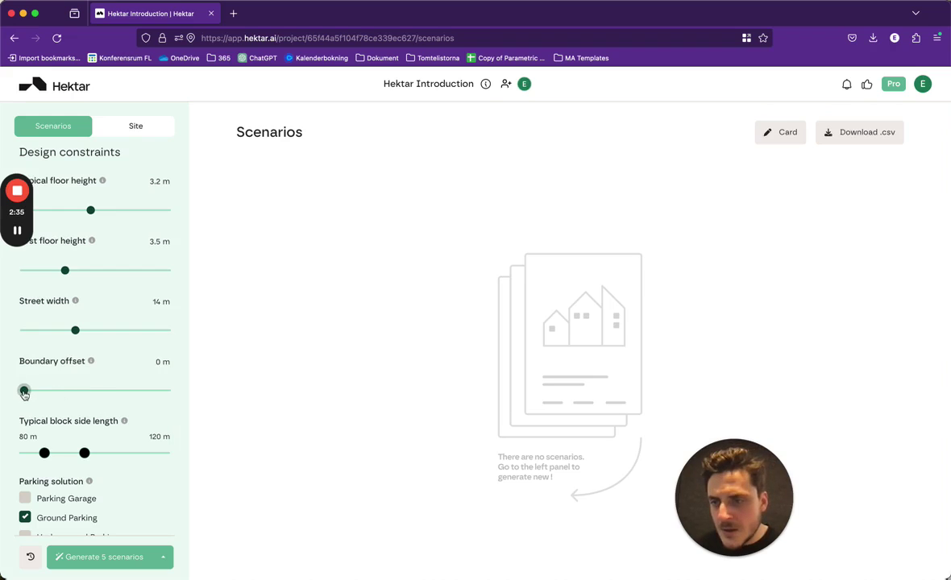
left_click_drag(24, 393, 31, 393)
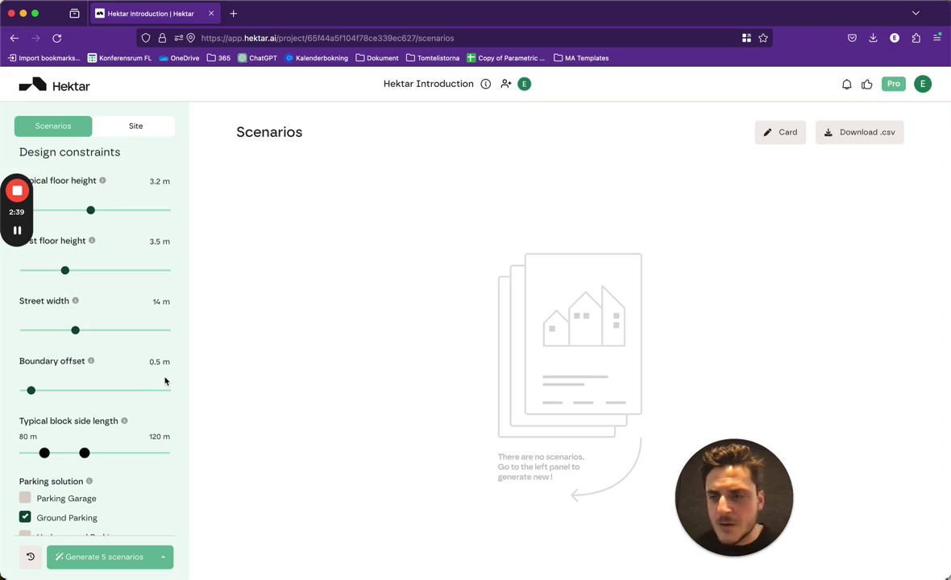
- Set street parking to None and lower the target parking norm to 0.5
scroll(165, 381, "down", 3)
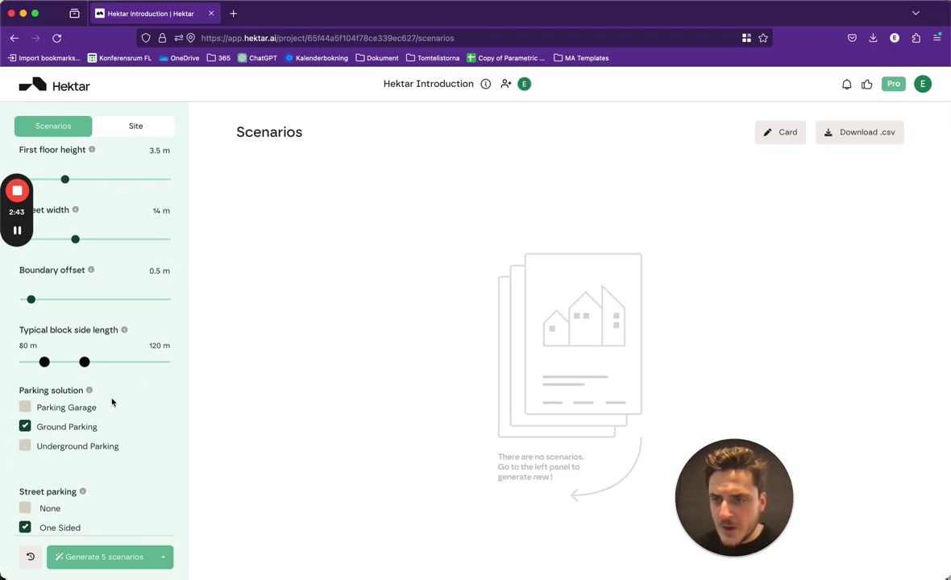
scroll(112, 402, "down", 4)
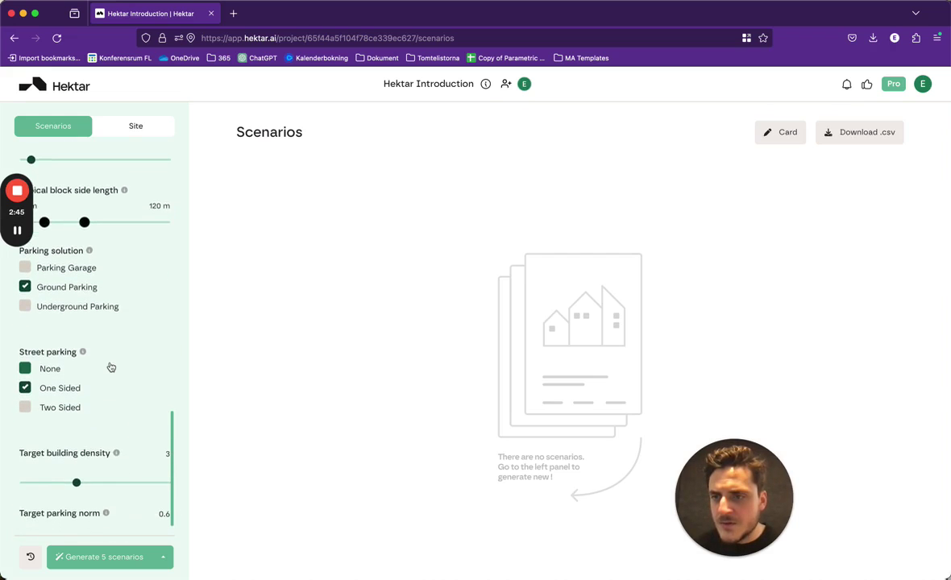
scroll(111, 367, "up", 1)
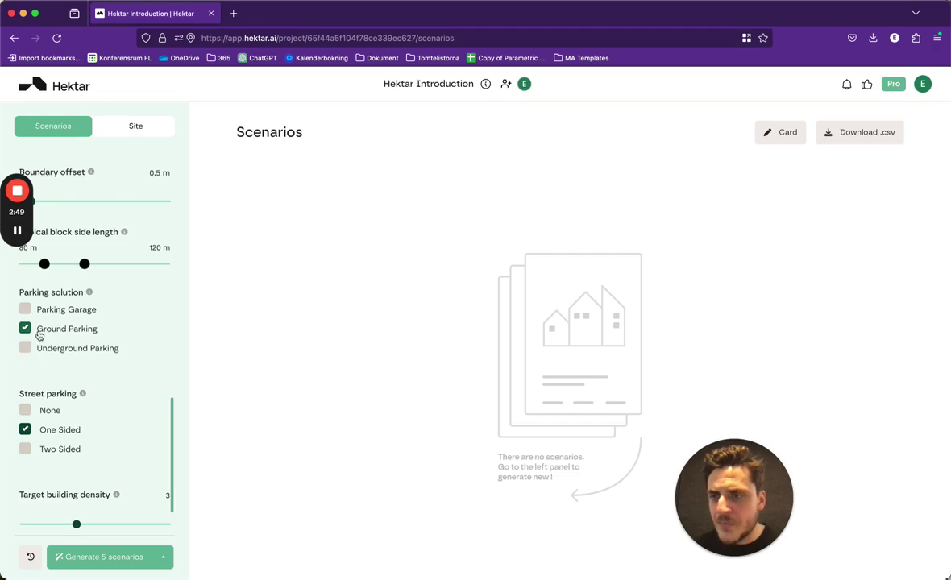
left_click(24, 413)
scroll(113, 388, "down", 2)
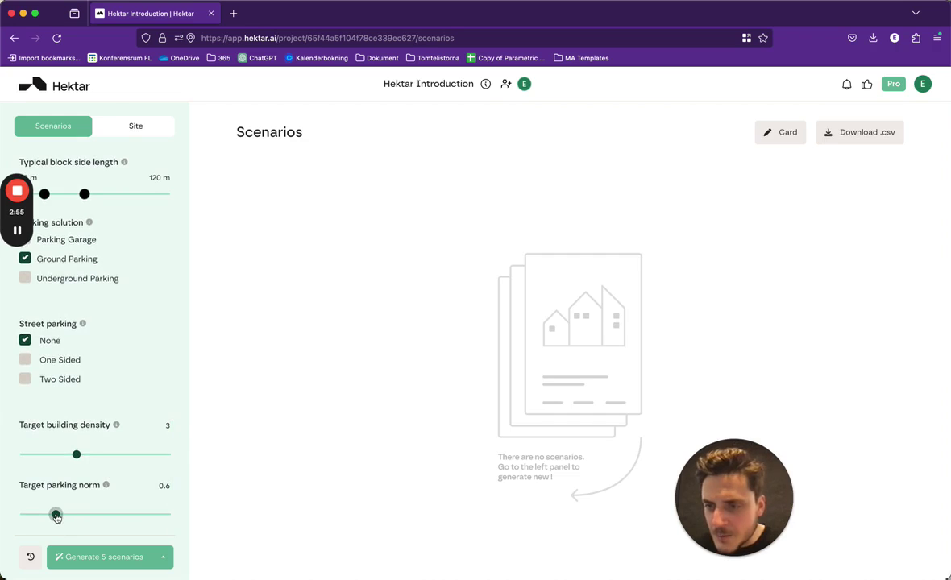
left_click_drag(54, 518, 49, 518)
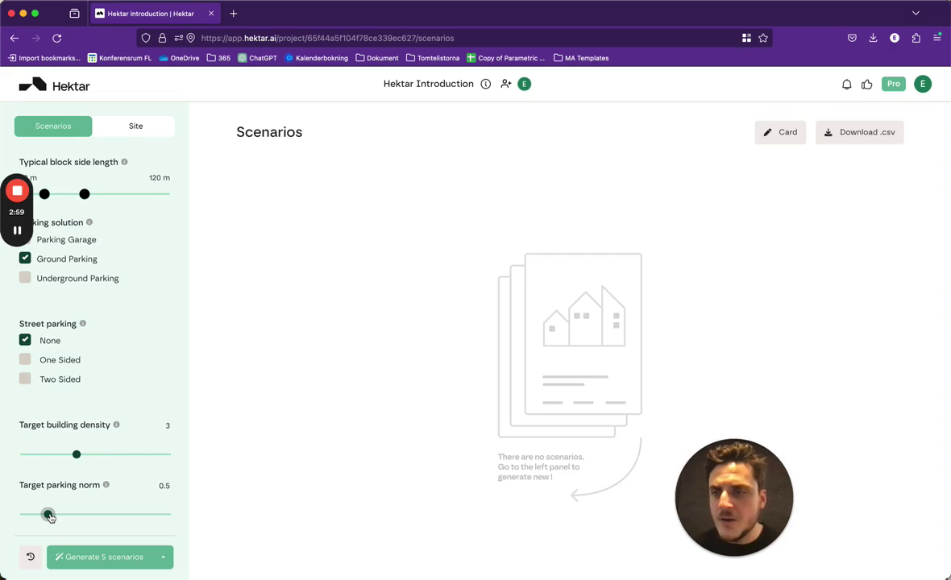
scroll(117, 484, "up", 5)
- Place an access point at the site's southern corner on the Site page
left_click(134, 129)
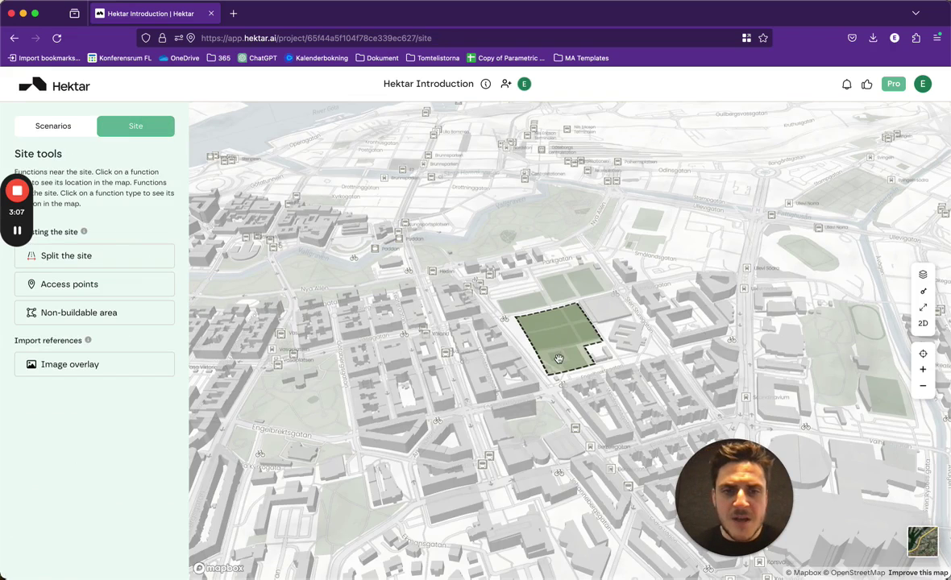
scroll(556, 356, "up", 3)
scroll(558, 359, "up", 3)
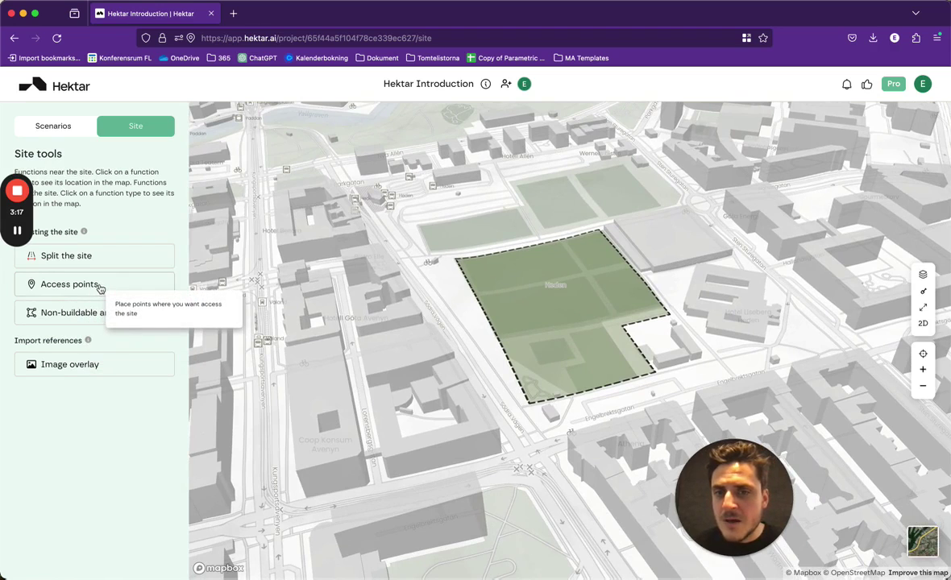
left_click(98, 286)
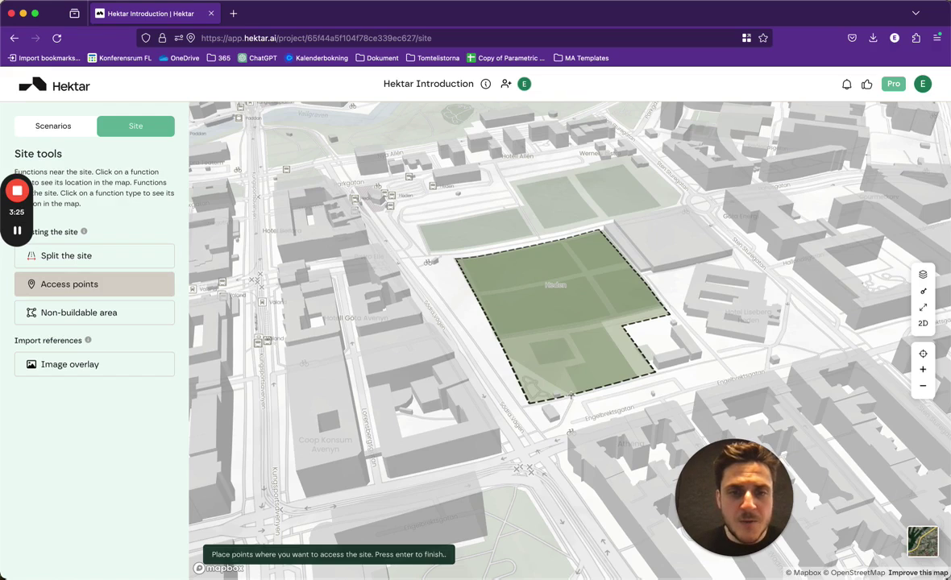
left_click(570, 396)
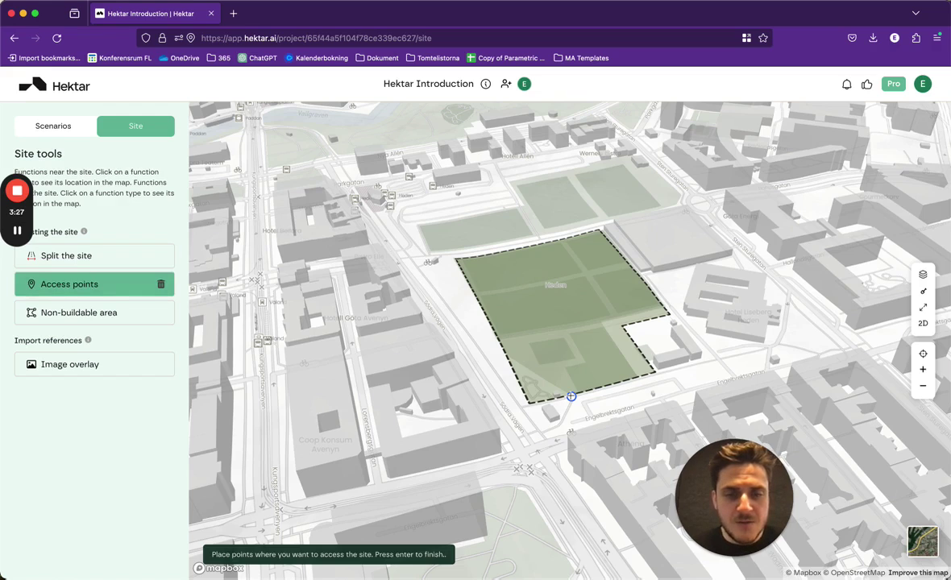
key("Return")
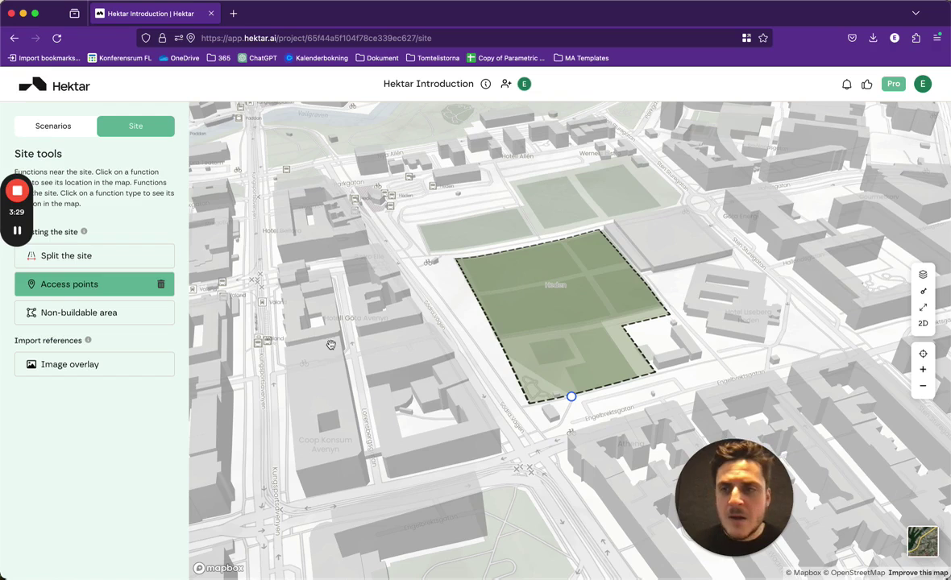
- Generate five Quarters scenarios from the scenario settings
left_click(53, 125)
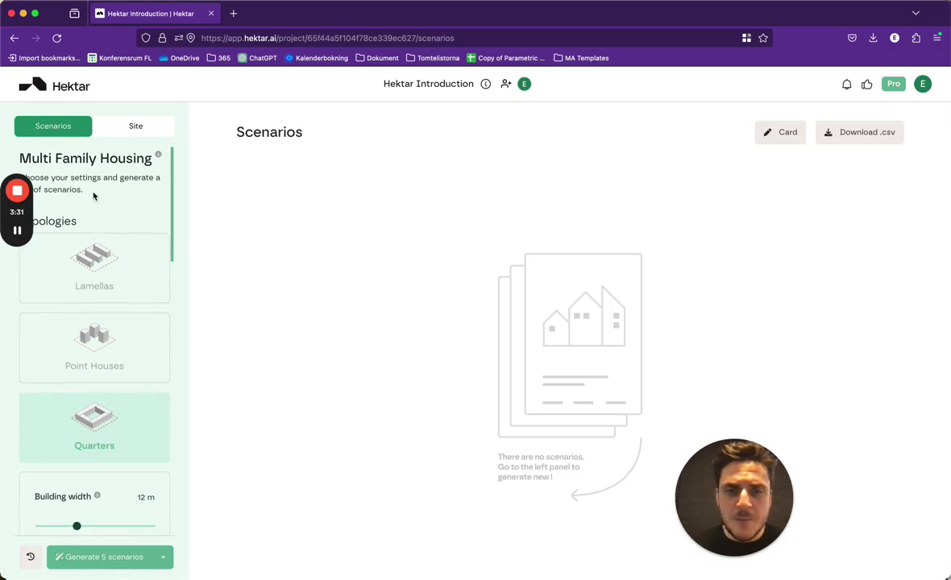
scroll(110, 346, "down", 8)
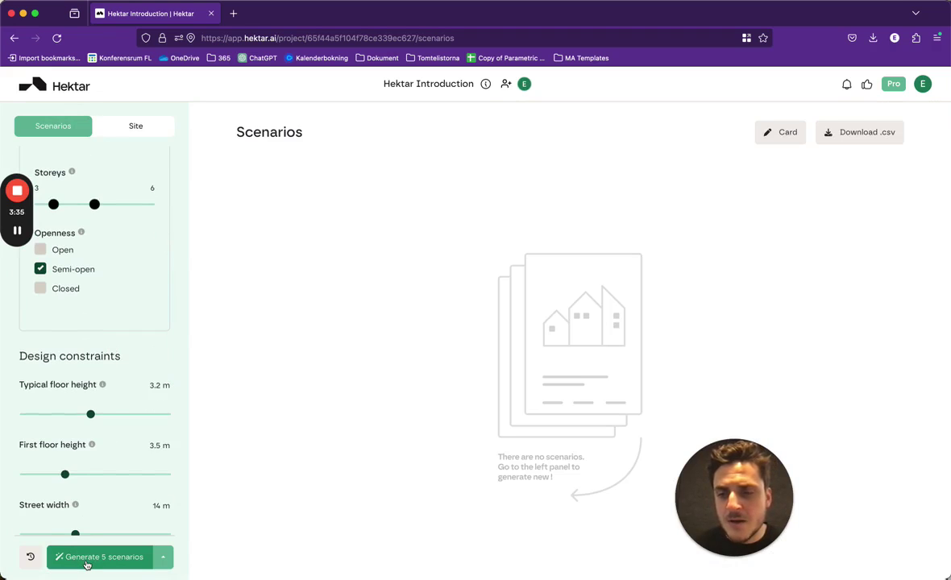
left_click(87, 563)
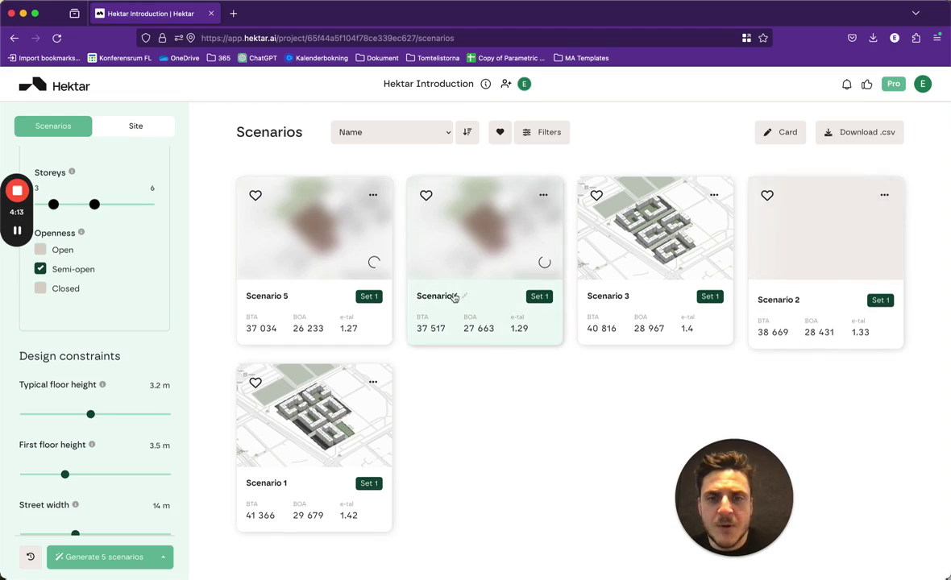
- Open Scenario 4 and review its unit type, area, ratio and parking statistics
left_click(485, 297)
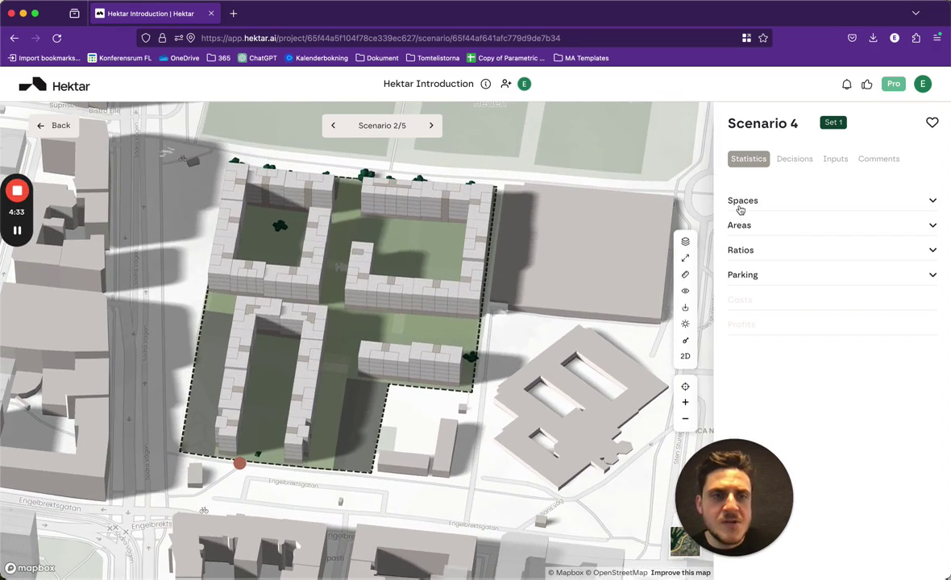
left_click(741, 208)
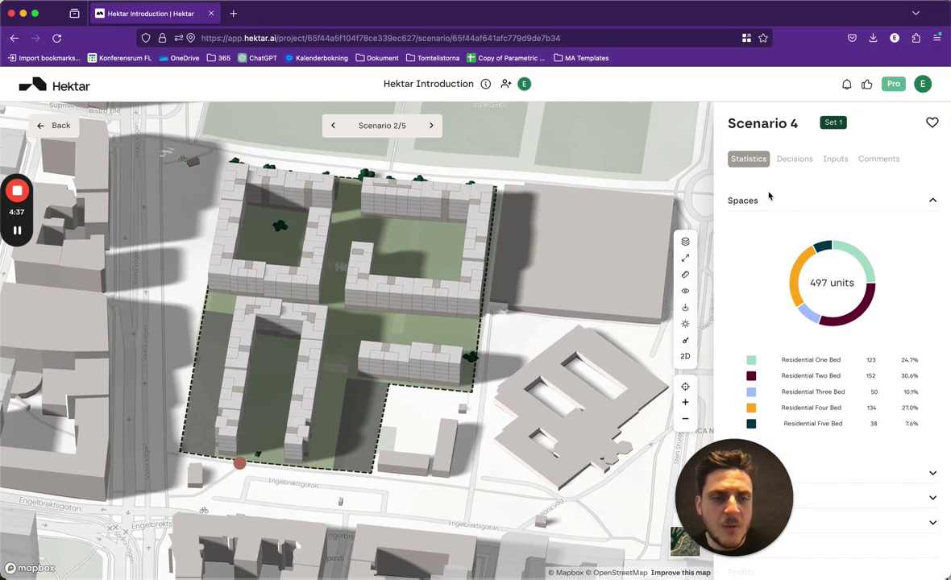
left_click(742, 203)
left_click(739, 227)
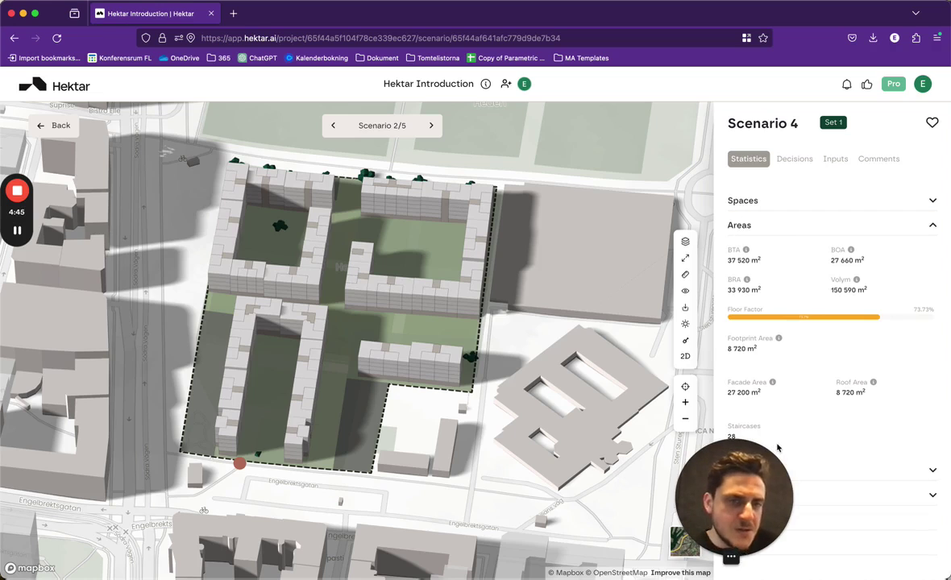
left_click(740, 228)
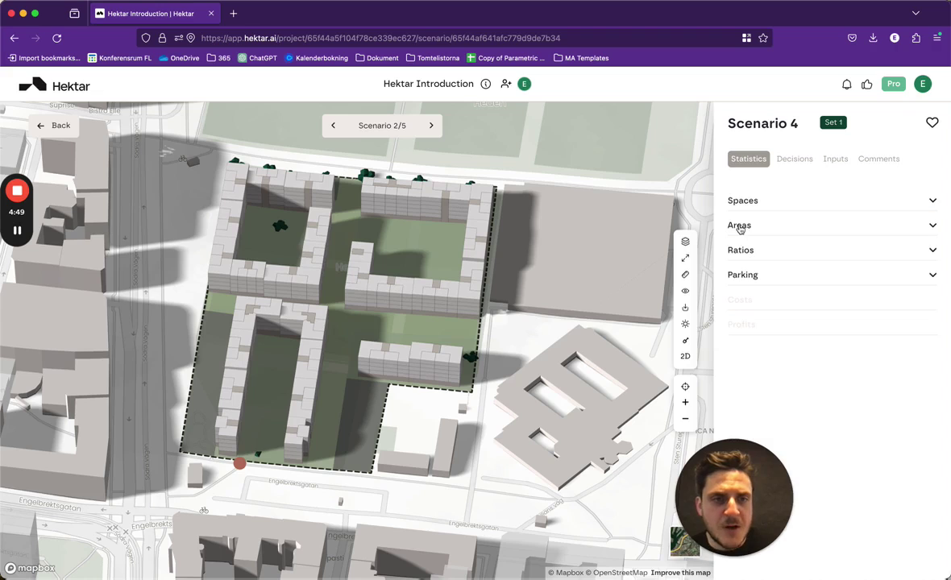
left_click(740, 252)
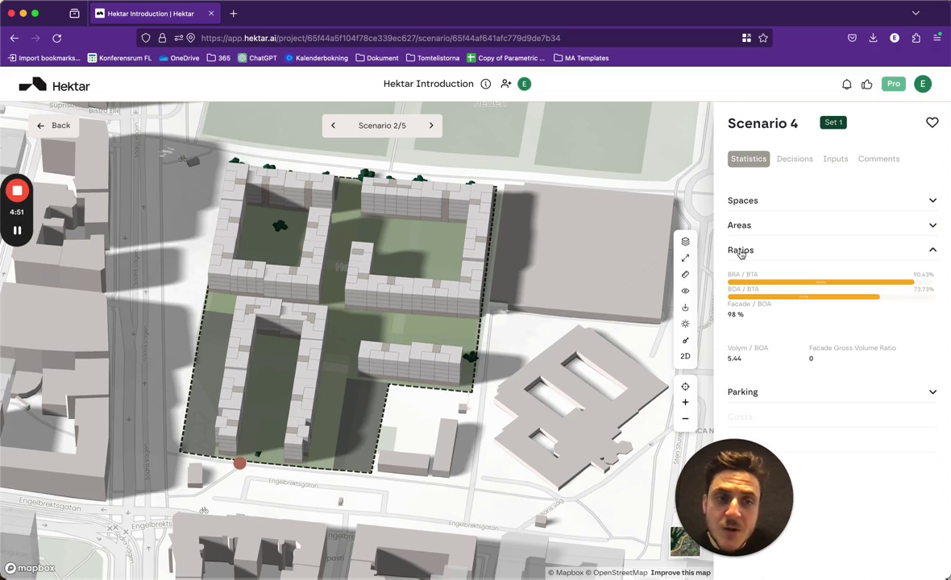
left_click(741, 252)
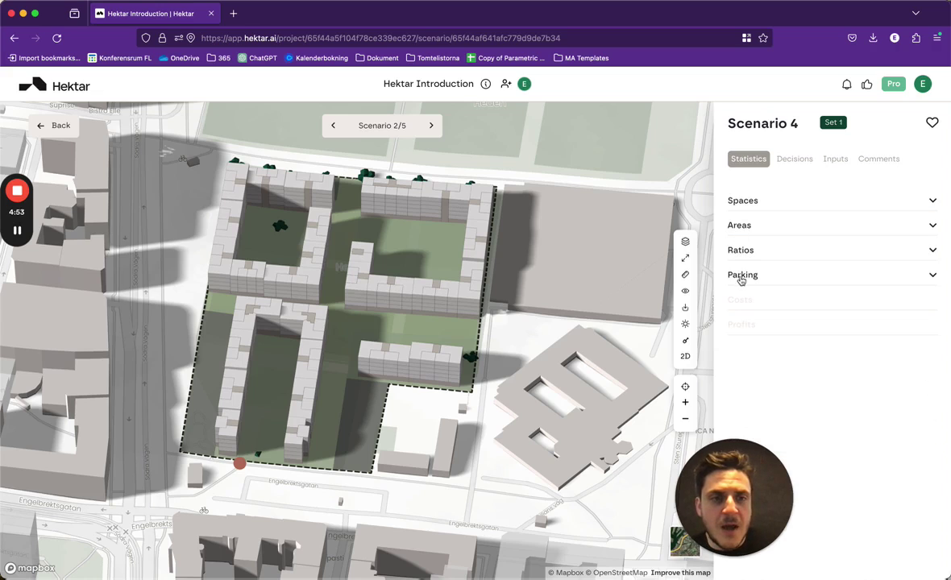
left_click(741, 278)
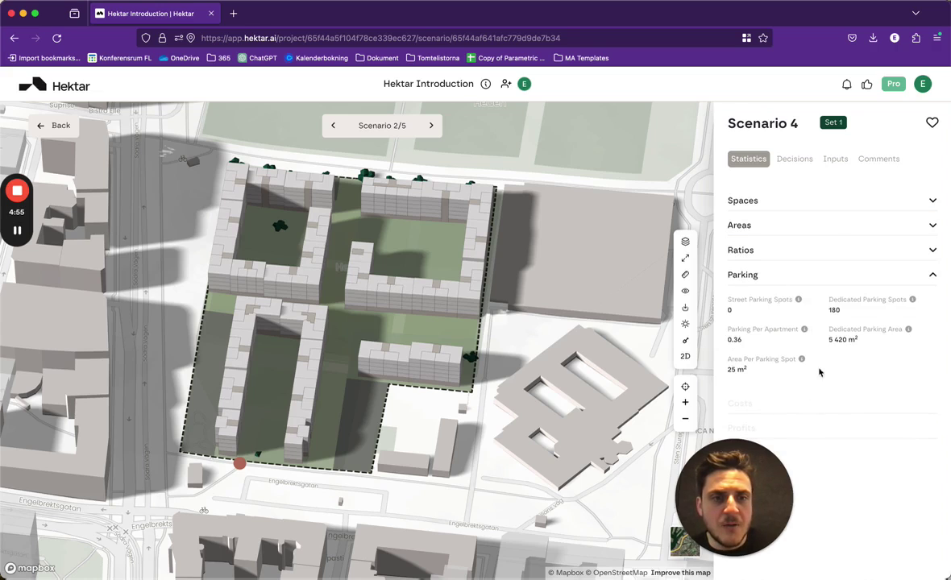
left_click(739, 280)
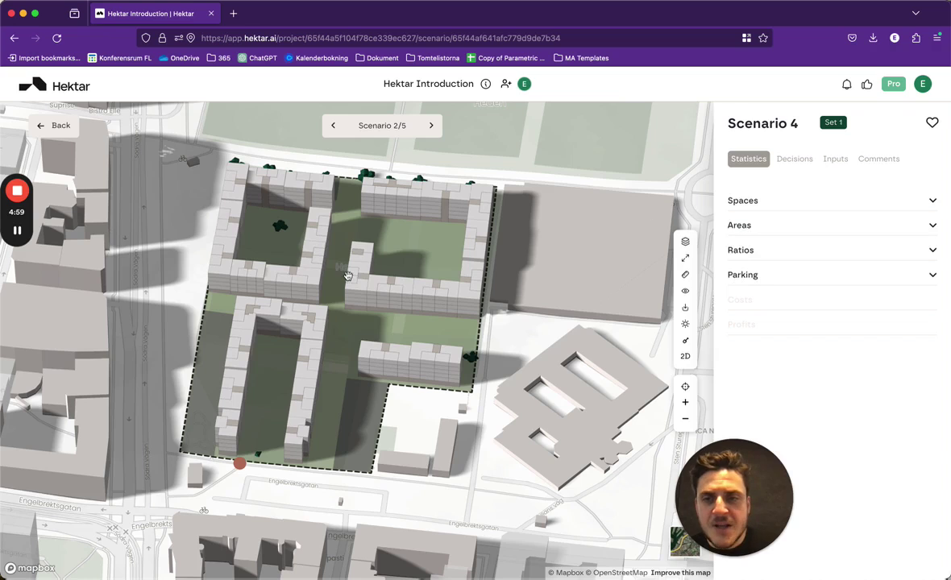
- Browse through Scenarios 3 and 2, then return to Scenario 3
left_click(432, 126)
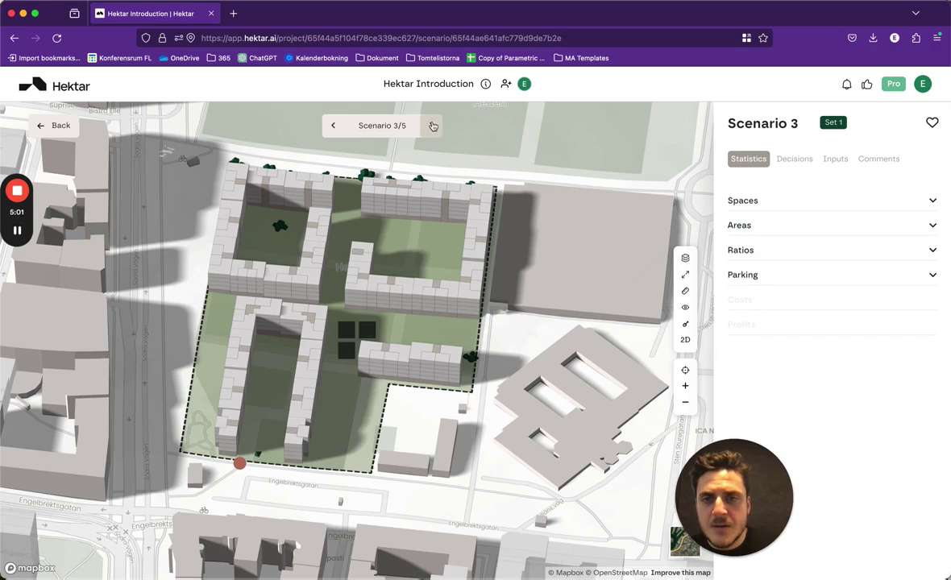
left_click(432, 126)
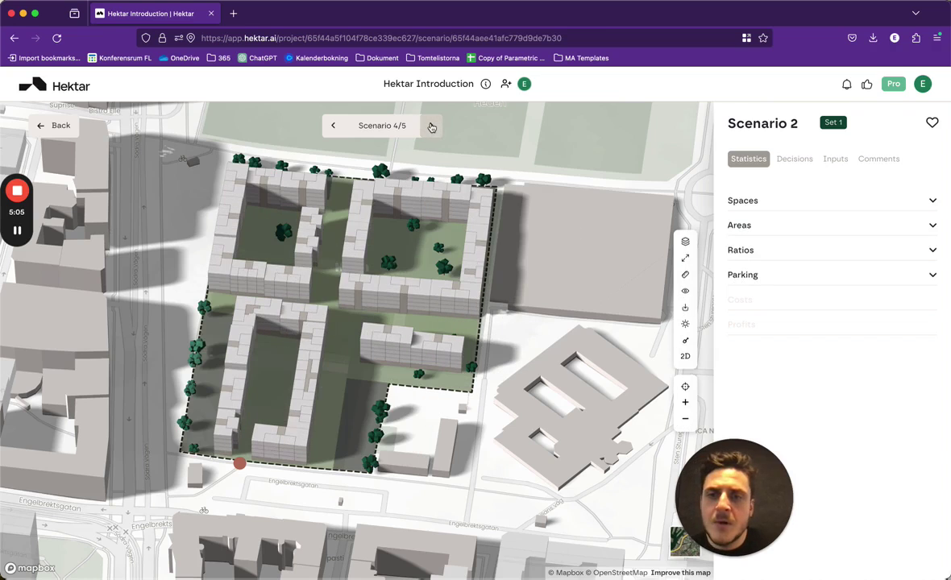
left_click(333, 125)
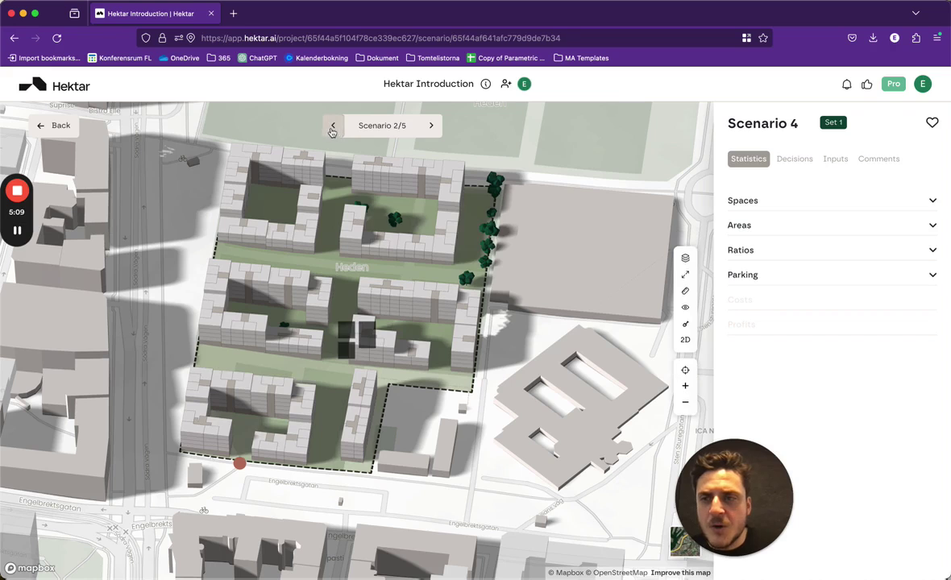
- Return to the scenario overview and load Set 1's settings from the history
left_click(53, 126)
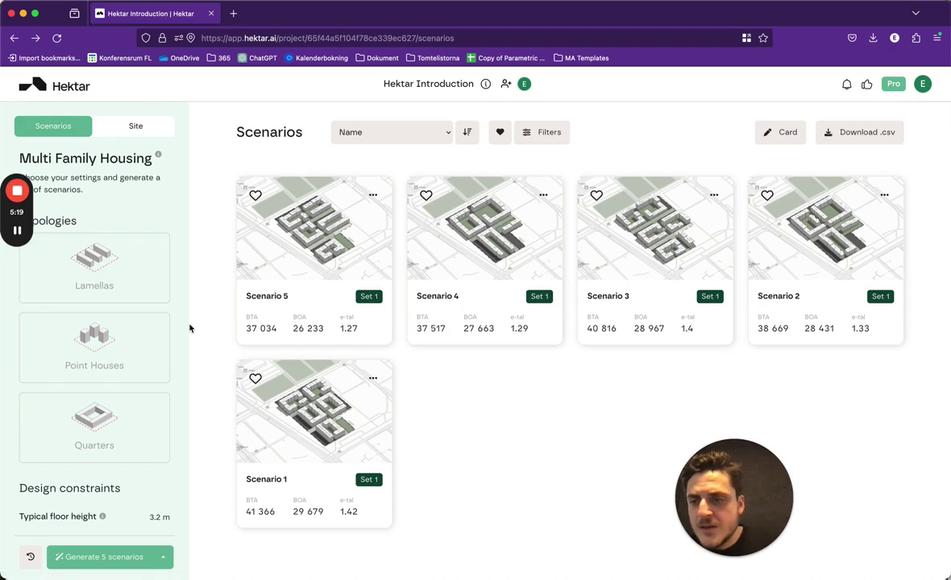
left_click(31, 557)
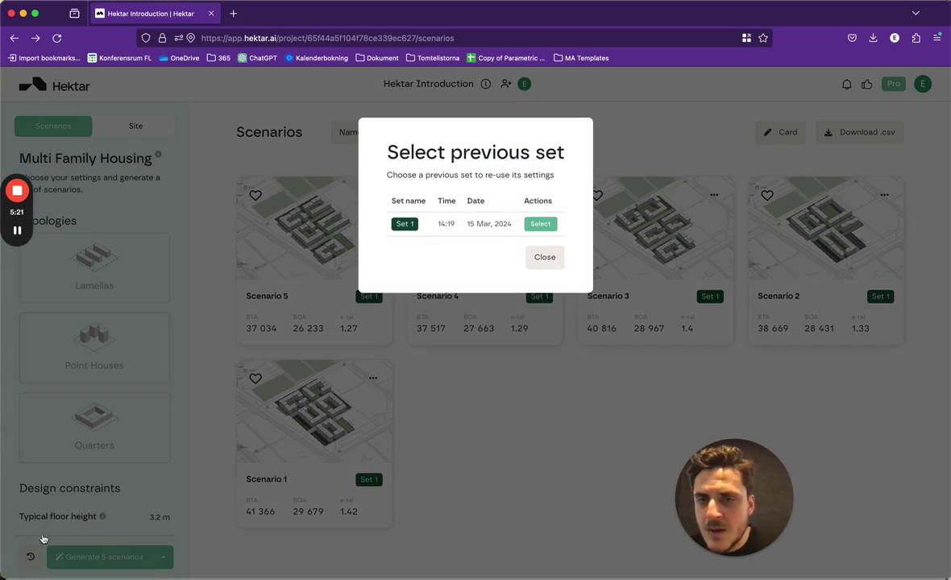
left_click(540, 224)
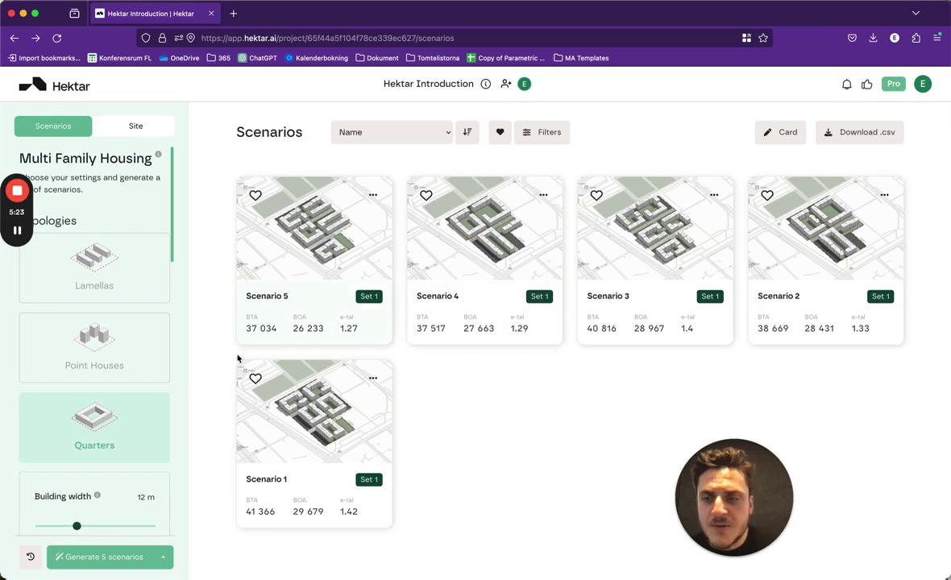
- Replace Quarters with Lamellas as the building typology
scroll(101, 342, "down", 2)
left_click(100, 343)
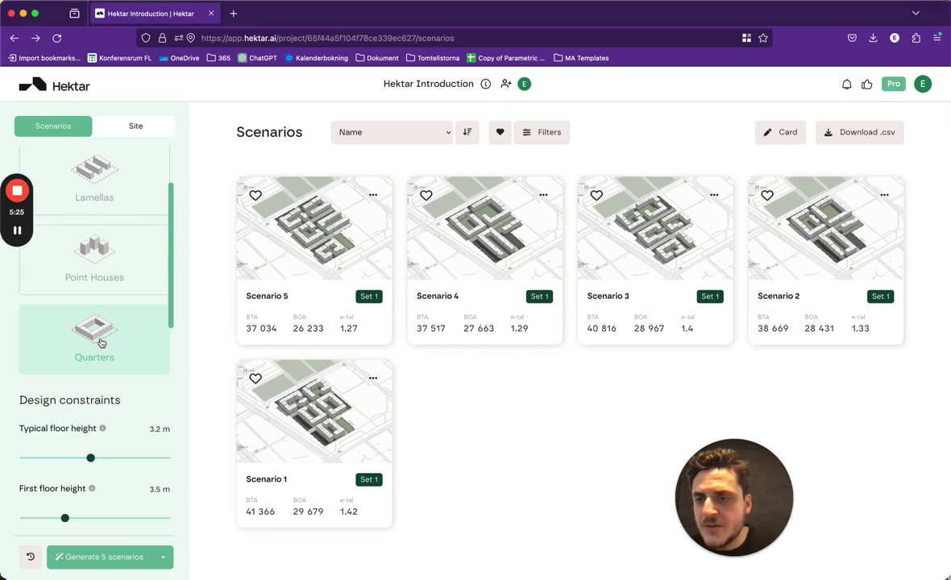
scroll(98, 338, "up", 2)
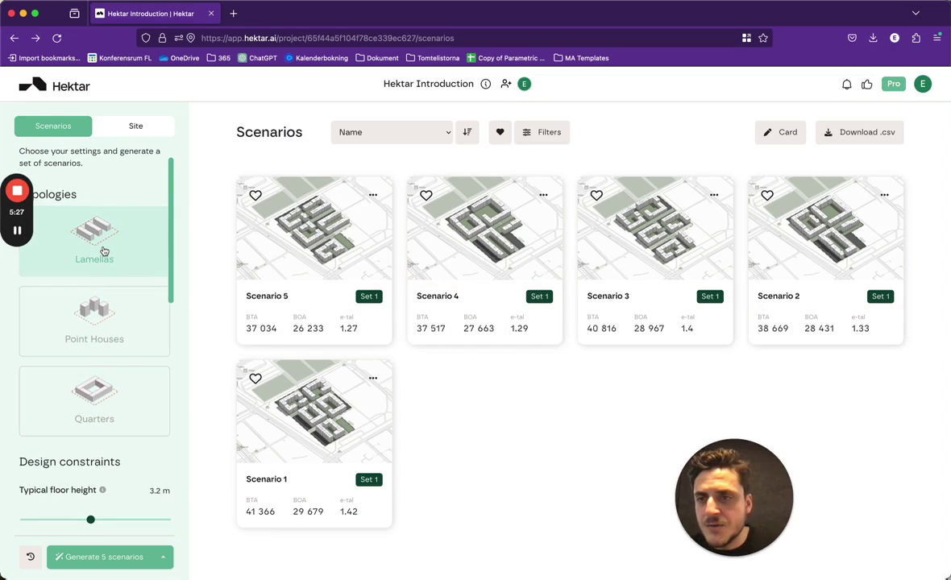
left_click(103, 252)
- Review the remaining constraints and generate five new scenarios
scroll(103, 252, "down", 2)
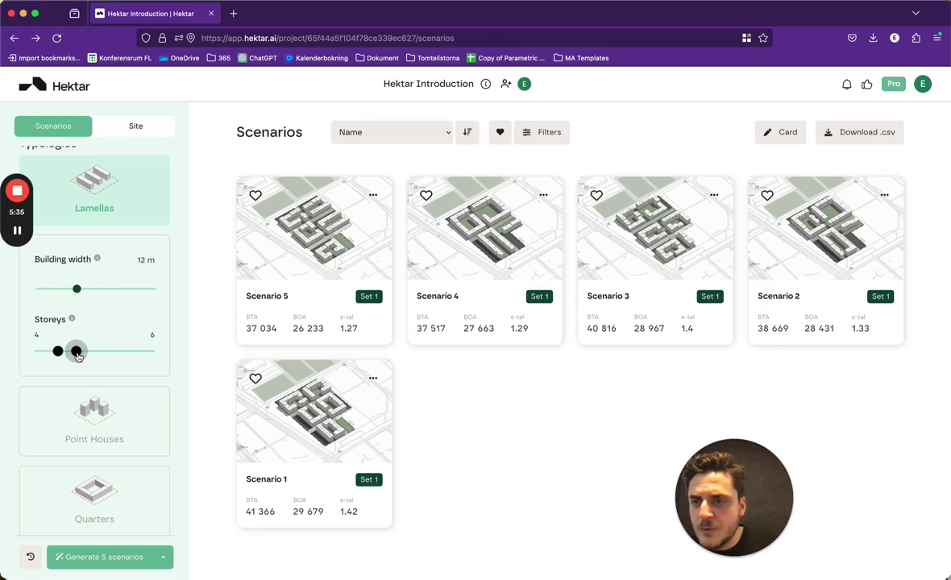
scroll(77, 353, "down", 2)
scroll(77, 358, "down", 10)
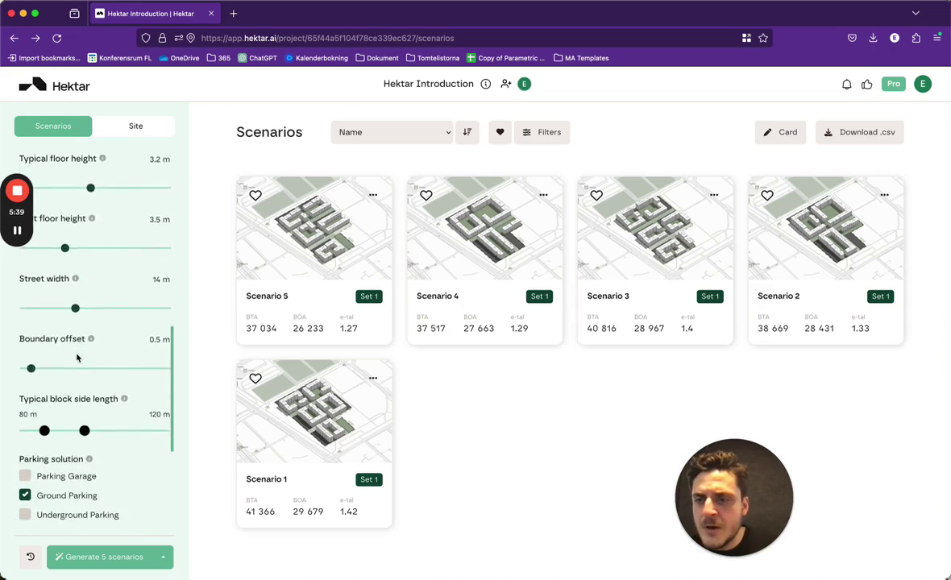
scroll(77, 357, "down", 2)
scroll(76, 357, "down", 3)
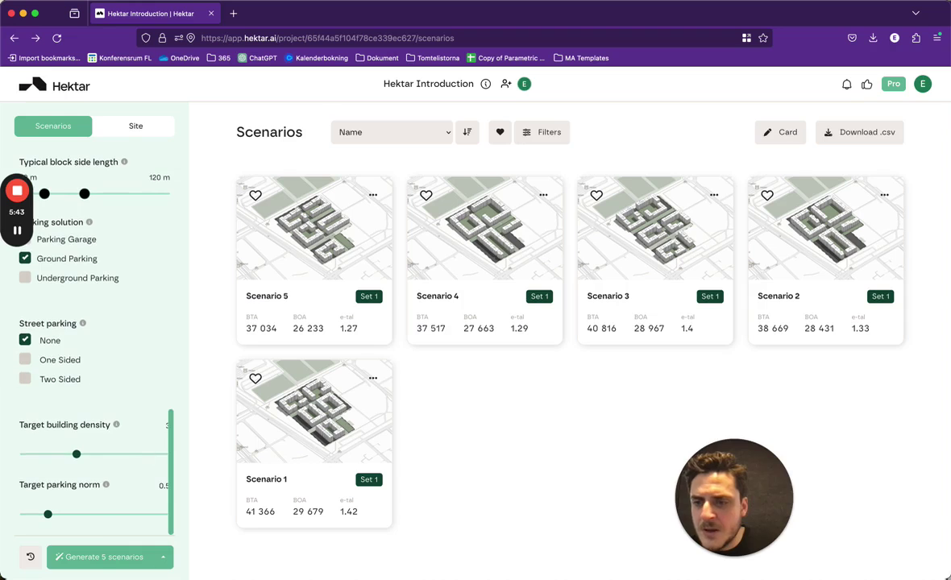
left_click(102, 557)
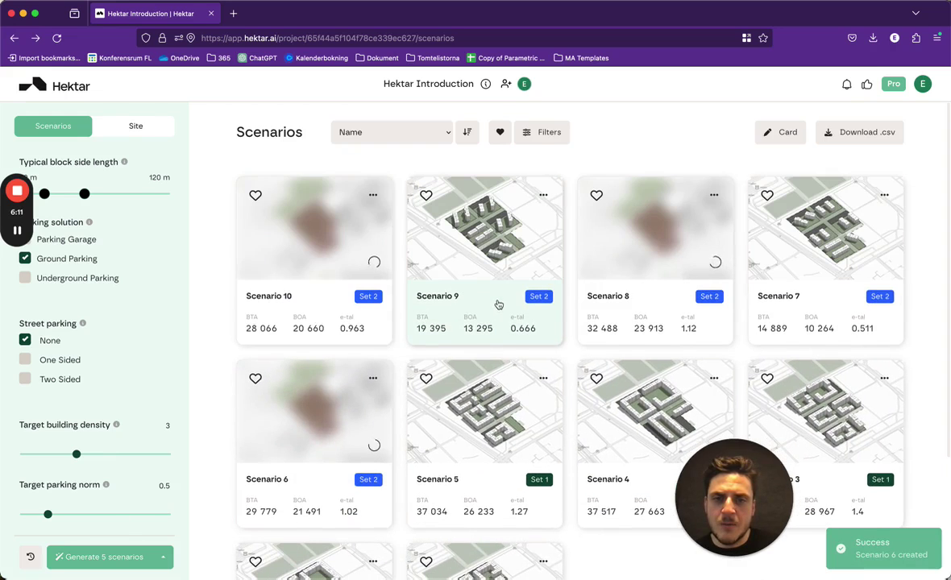
- Once Scenarios 6–10 finish generating, open the Scenario 9 card
left_click(499, 303)
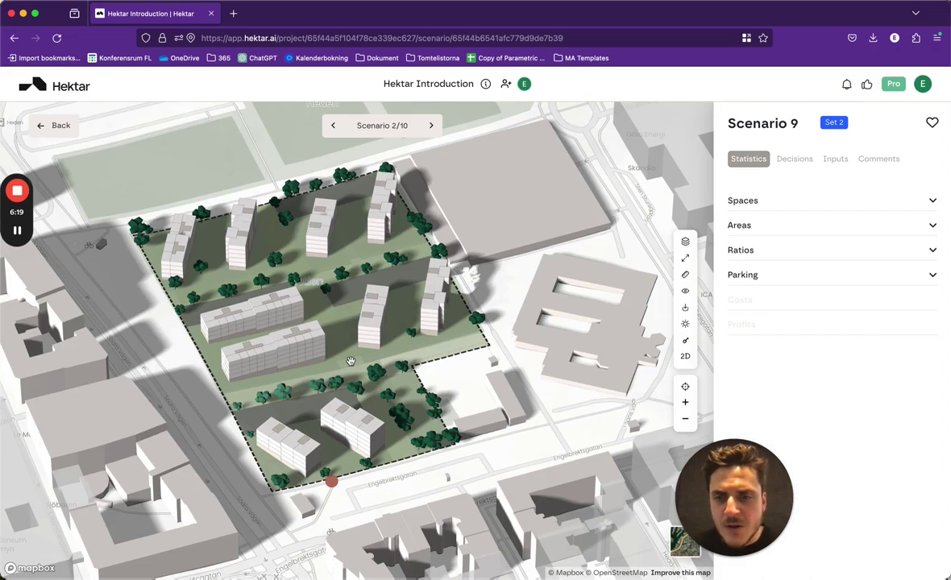
- Orbit Scenario 9's lamella massing, review its Spaces, Areas and Ratios statistics, then go back
right_click_drag(351, 362, 335, 346)
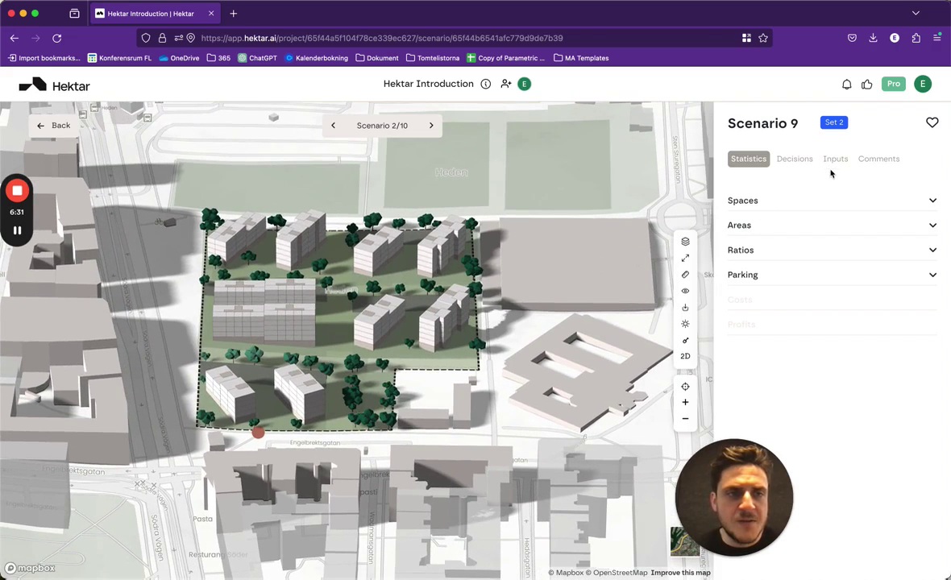
left_click(747, 211)
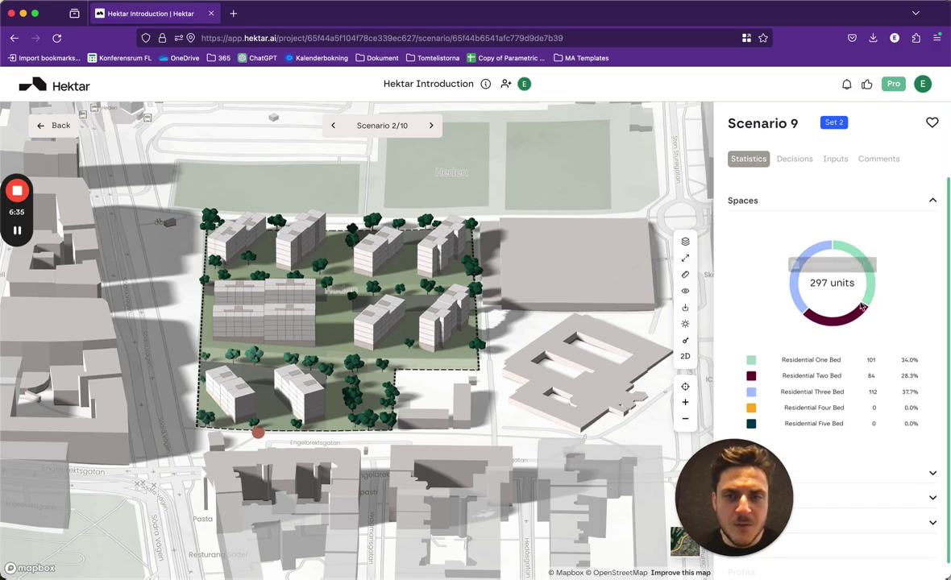
left_click(743, 204)
left_click(741, 227)
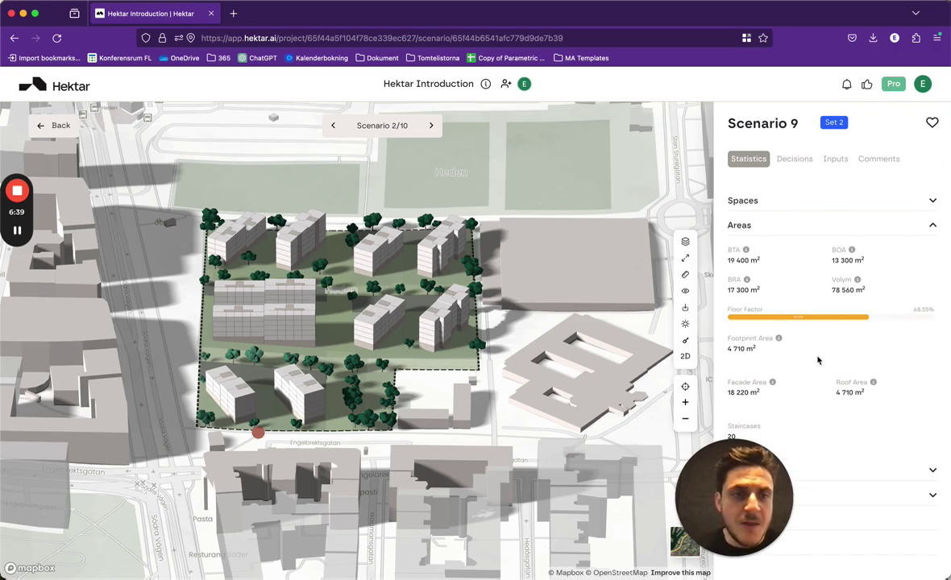
left_click(743, 225)
left_click(743, 252)
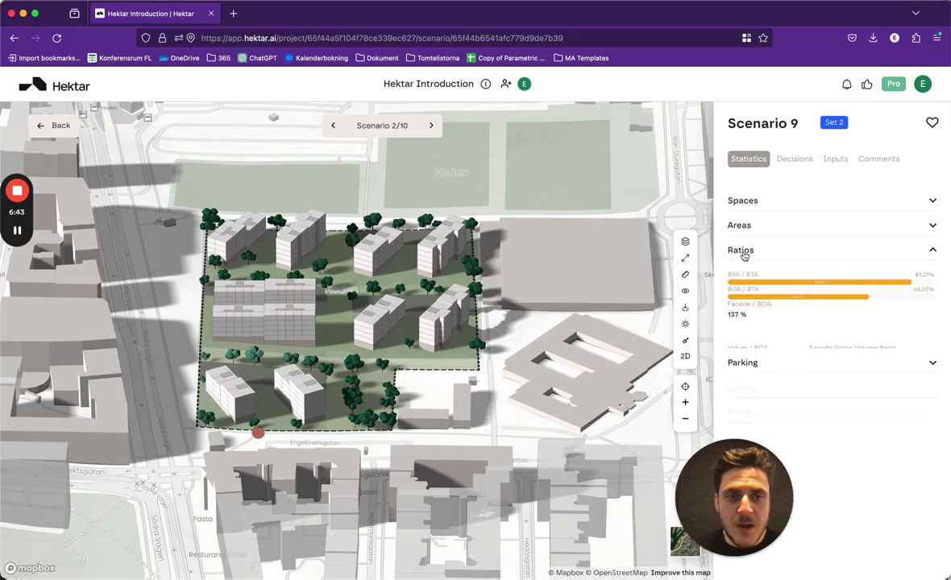
left_click(743, 252)
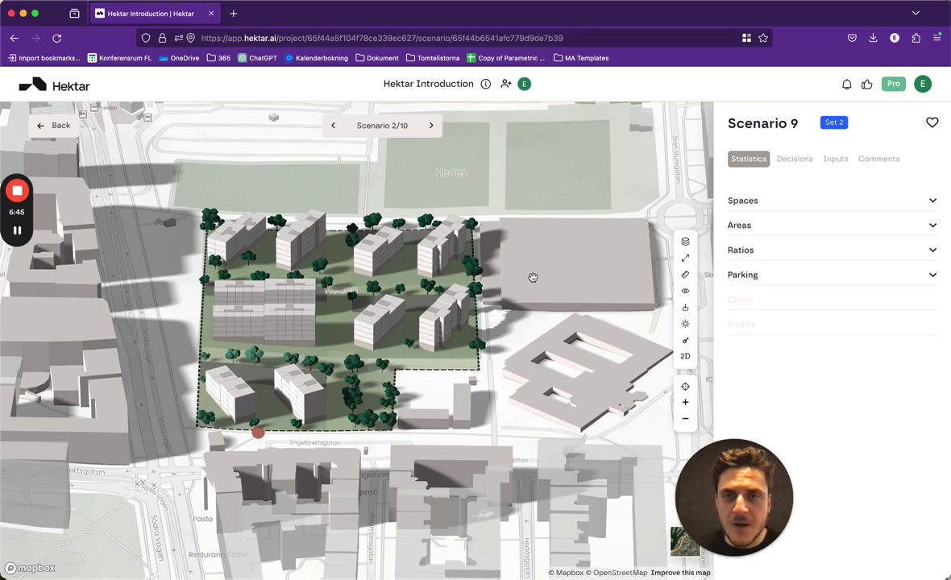
left_click(62, 126)
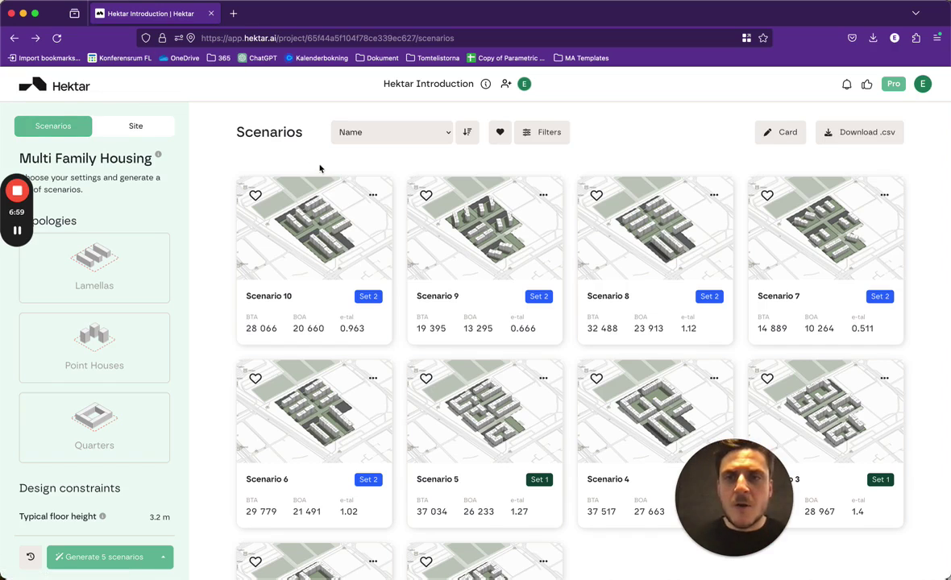
- In Filters, brush the upper 77–90m2 axis to keep Scenarios 10, 8, 6, 4, 2 and 1
left_click(551, 138)
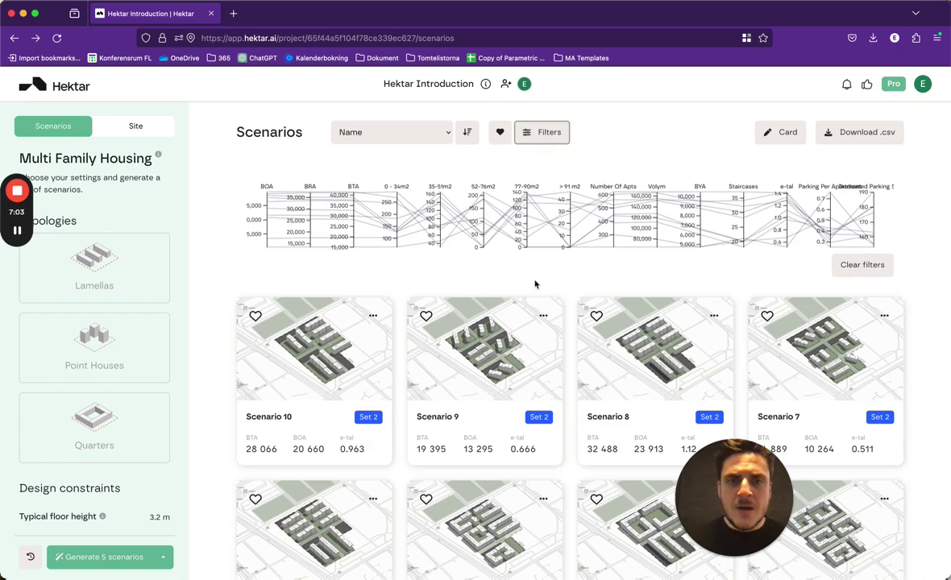
scroll(540, 281, "down", 2)
scroll(540, 282, "up", 1)
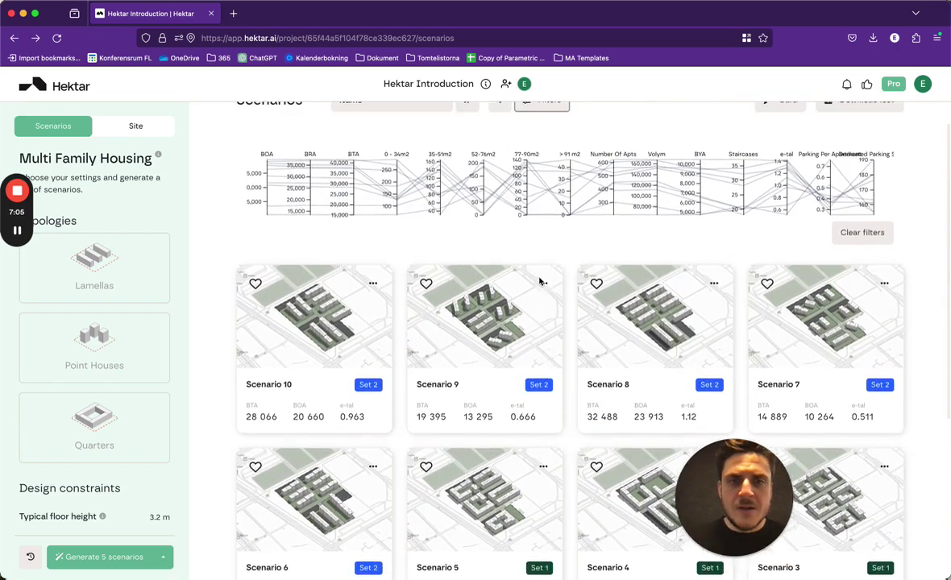
scroll(539, 282, "up", 1)
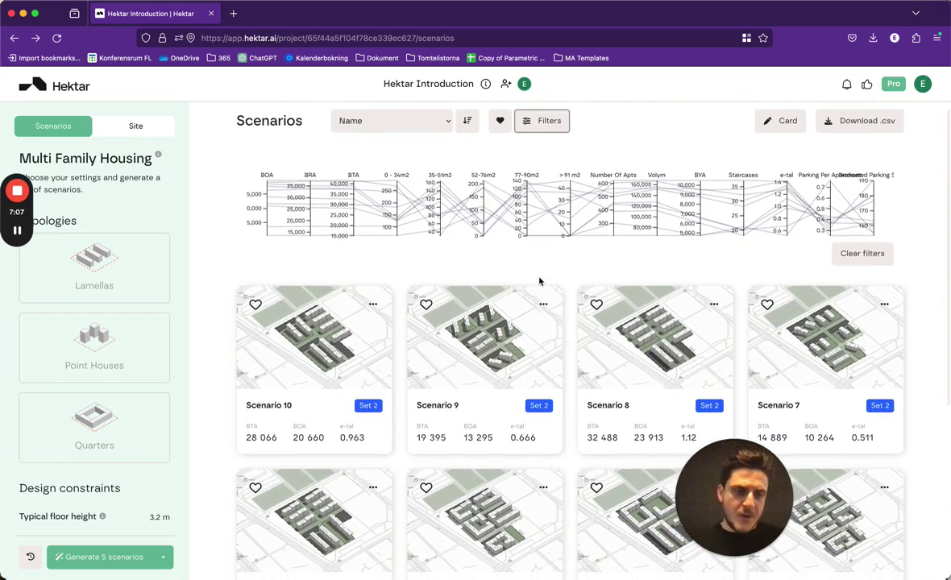
scroll(539, 282, "down", 1)
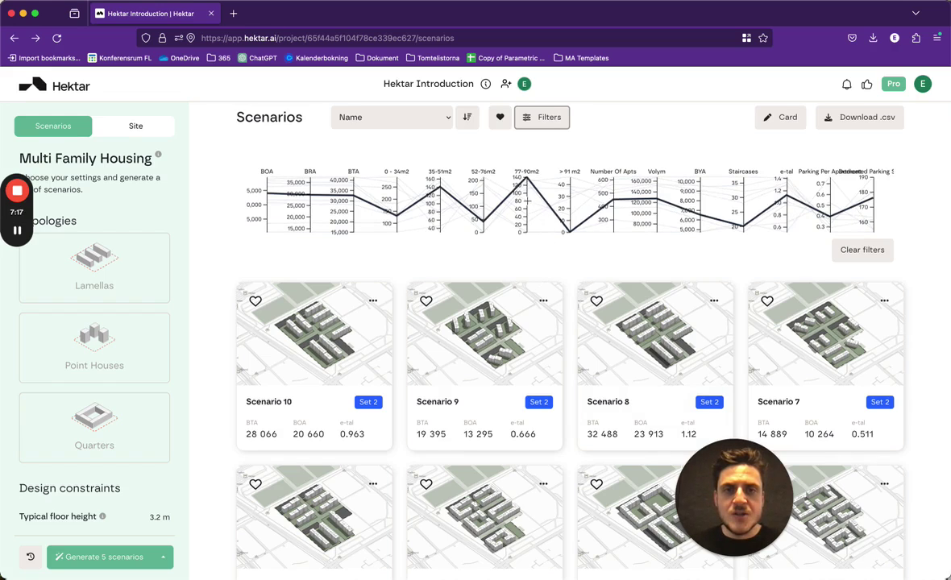
left_click_drag(526, 177, 526, 203)
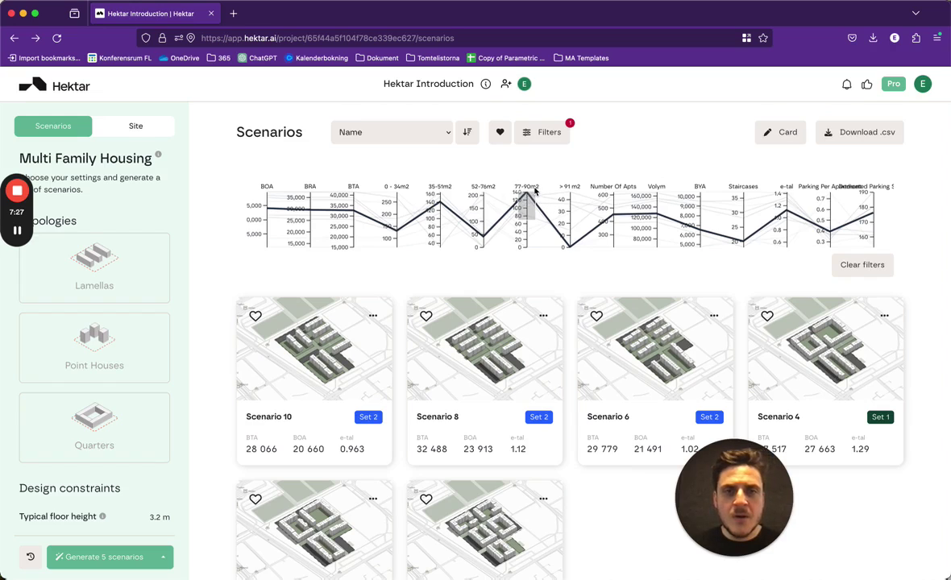
- Add Scenario 1 and Scenario 6 to favourites with their heart icons
scroll(507, 345, "down", 2)
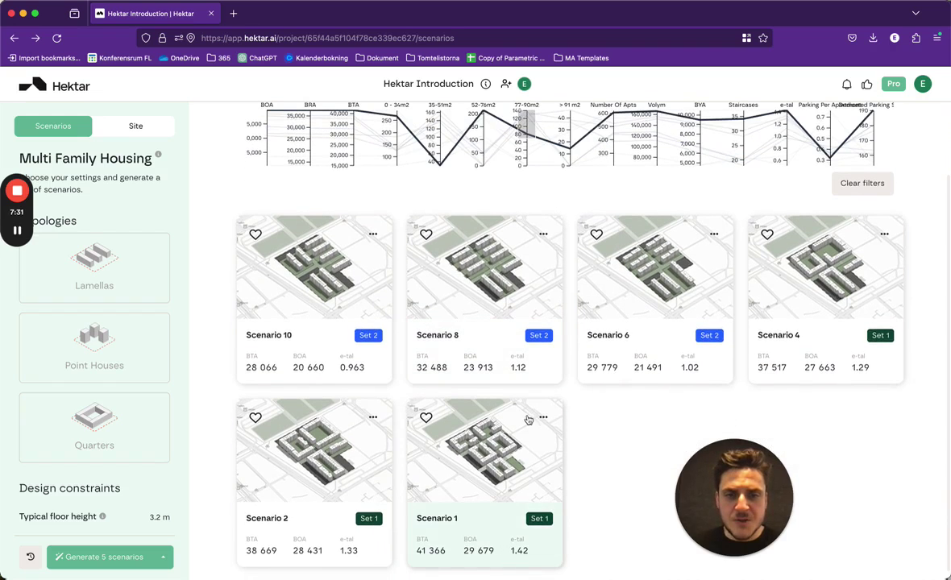
scroll(503, 449, "up", 1)
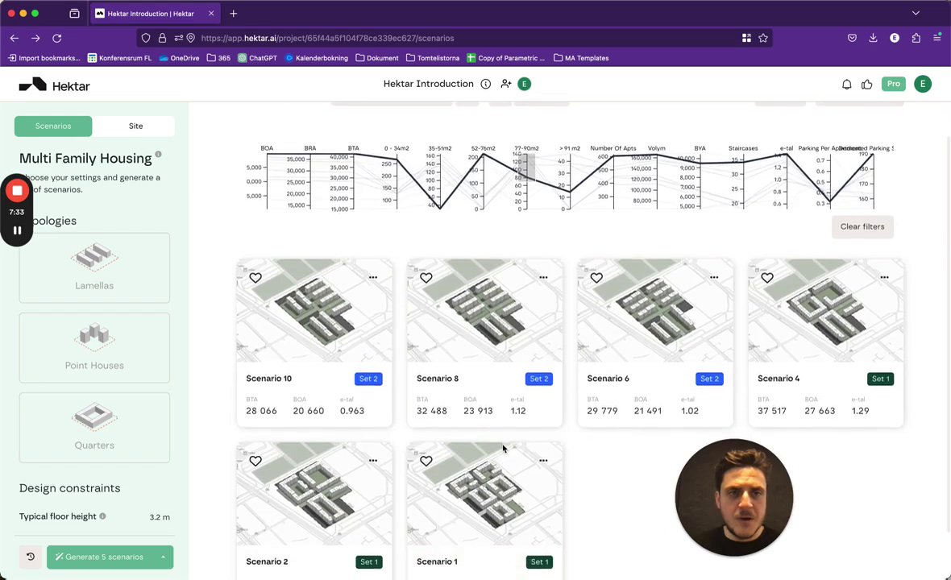
scroll(503, 449, "down", 1)
scroll(503, 449, "up", 1)
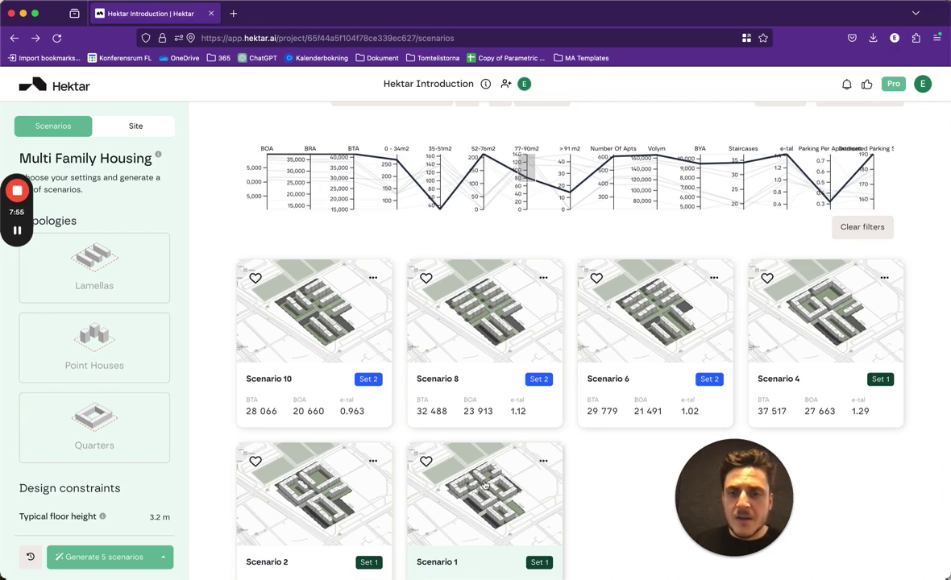
left_click(426, 462)
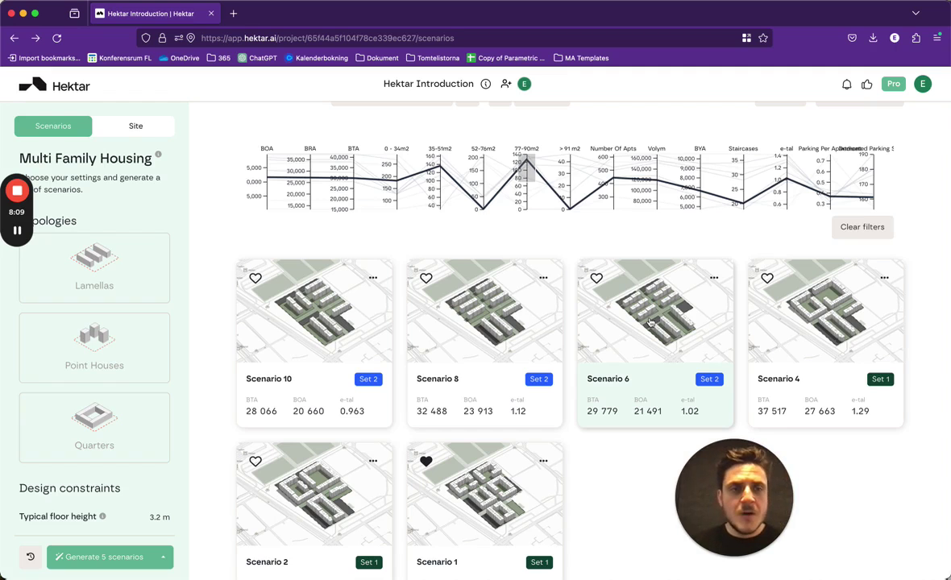
left_click(597, 280)
scroll(597, 281, "down", 2)
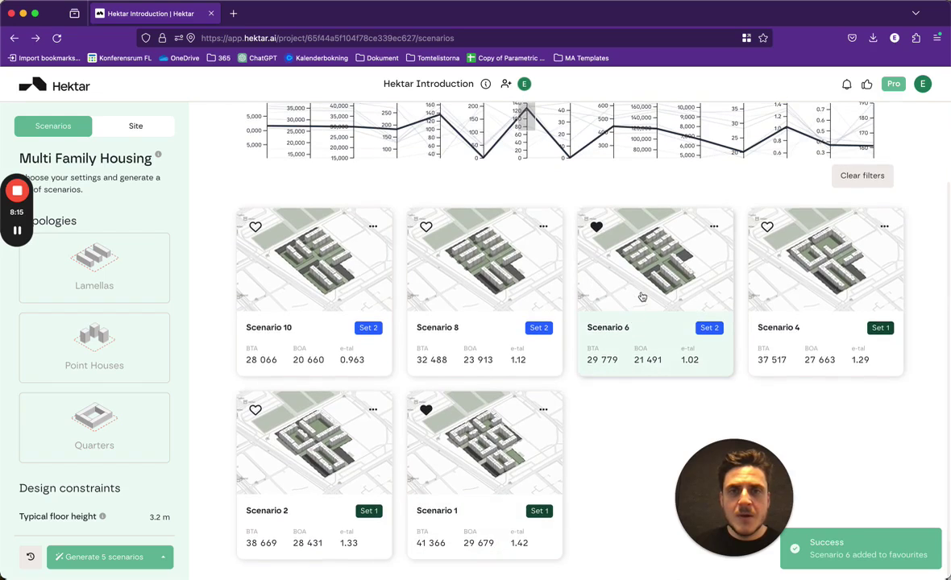
scroll(578, 343, "up", 3)
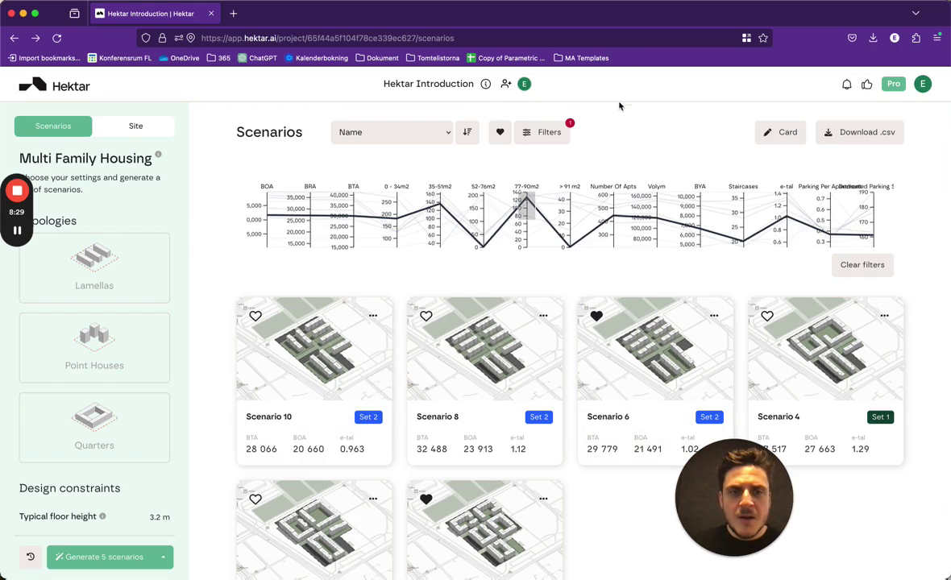
left_click(738, 499)
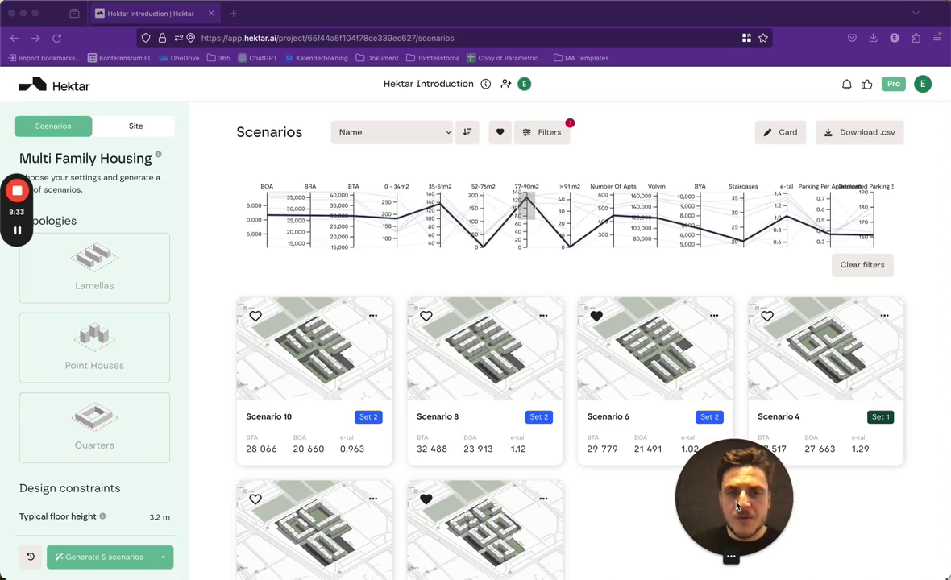